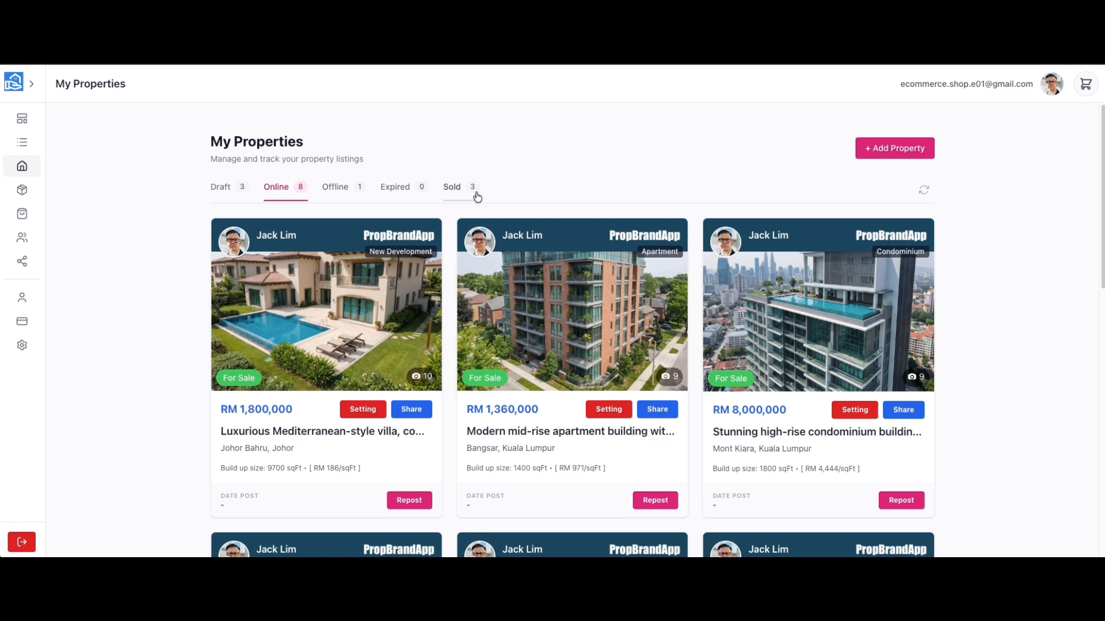
Start a new property listing and close its form without filling in any details.
left_click(888, 154)
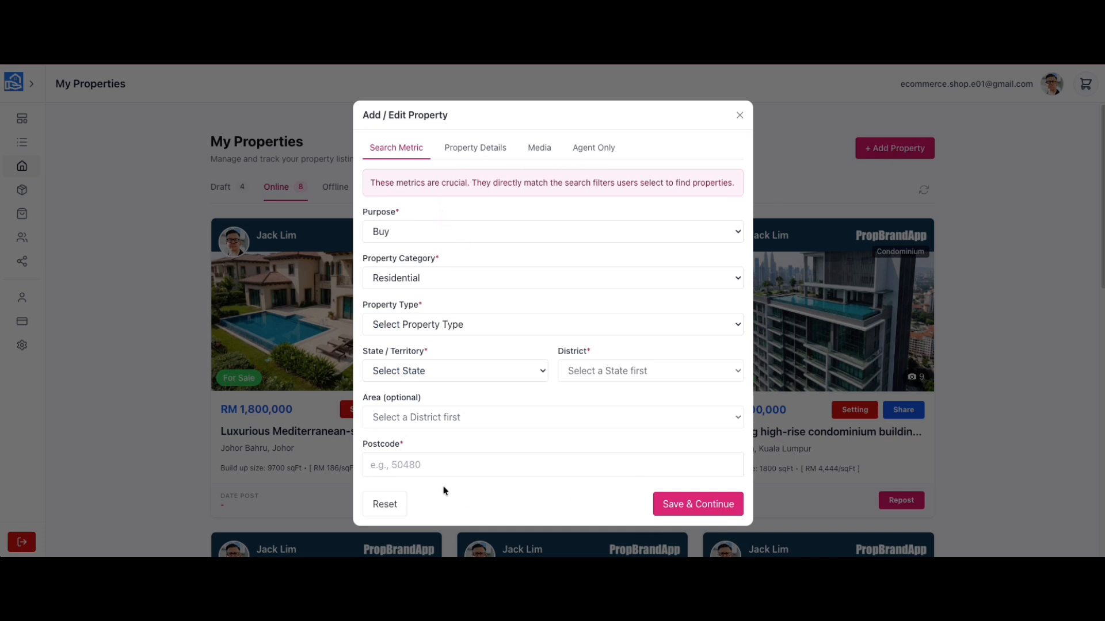
left_click(739, 115)
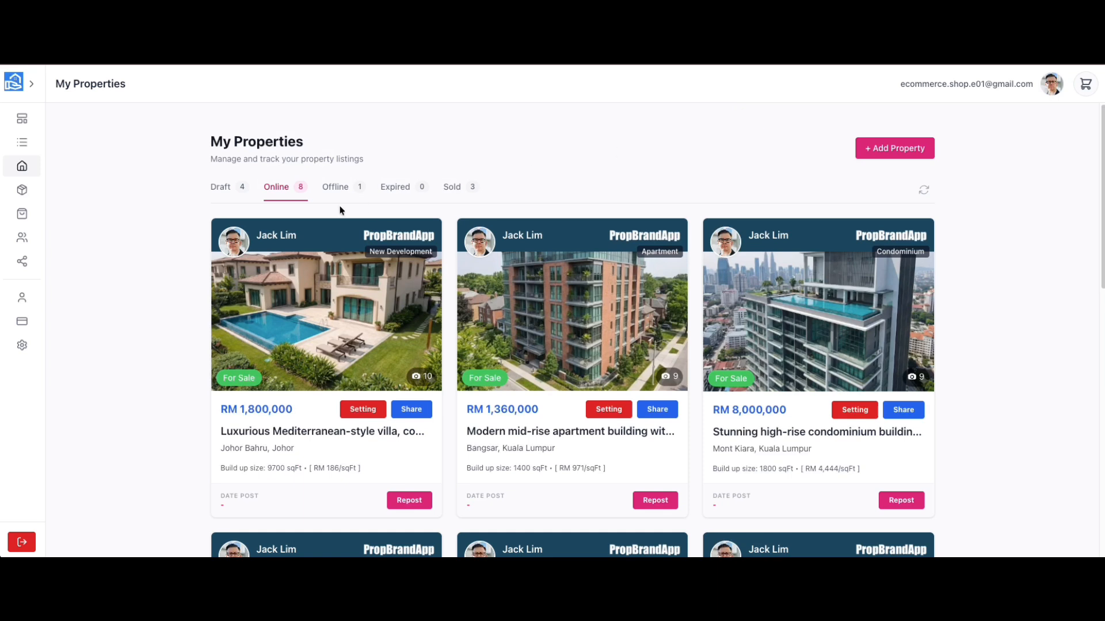
Permanently delete the first untitled listing among the draft properties.
left_click(229, 188)
scroll(689, 412, "down", 1)
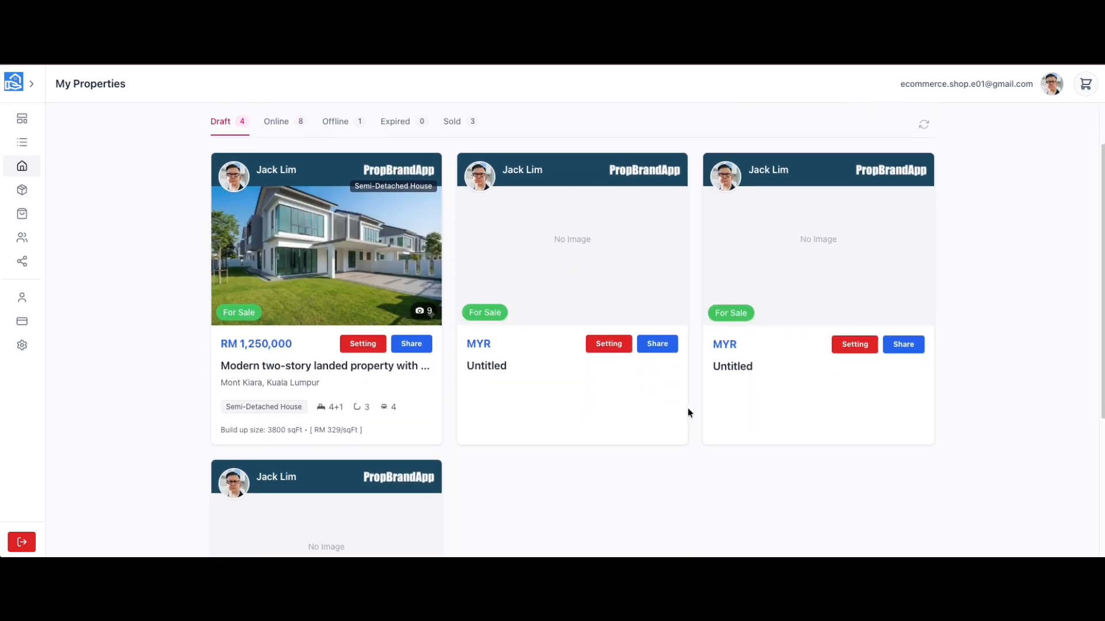
left_click(604, 343)
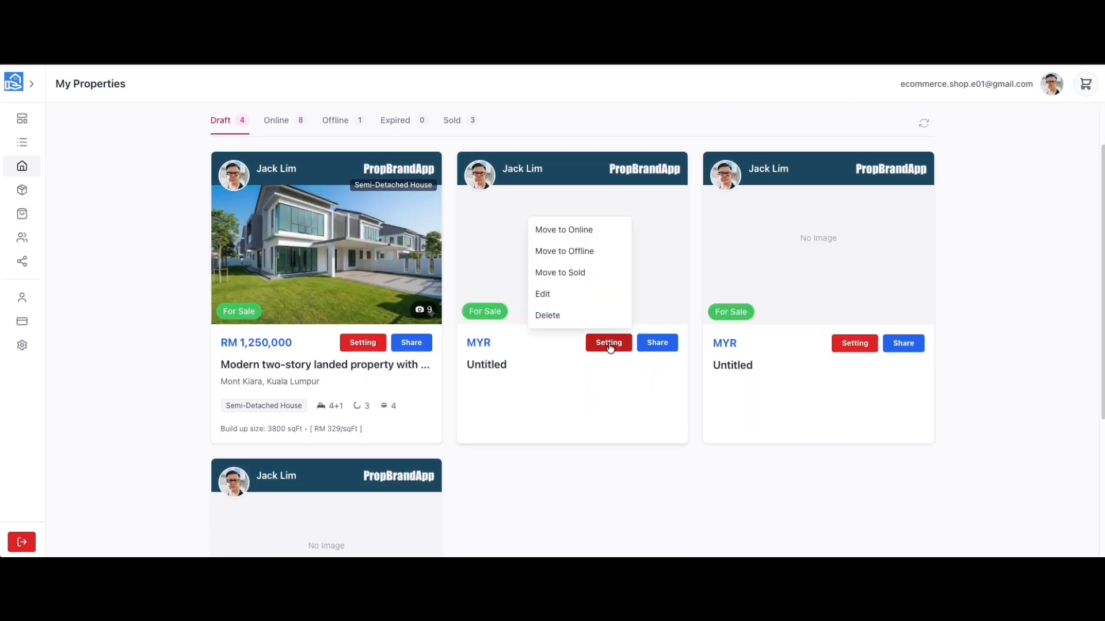
left_click(587, 317)
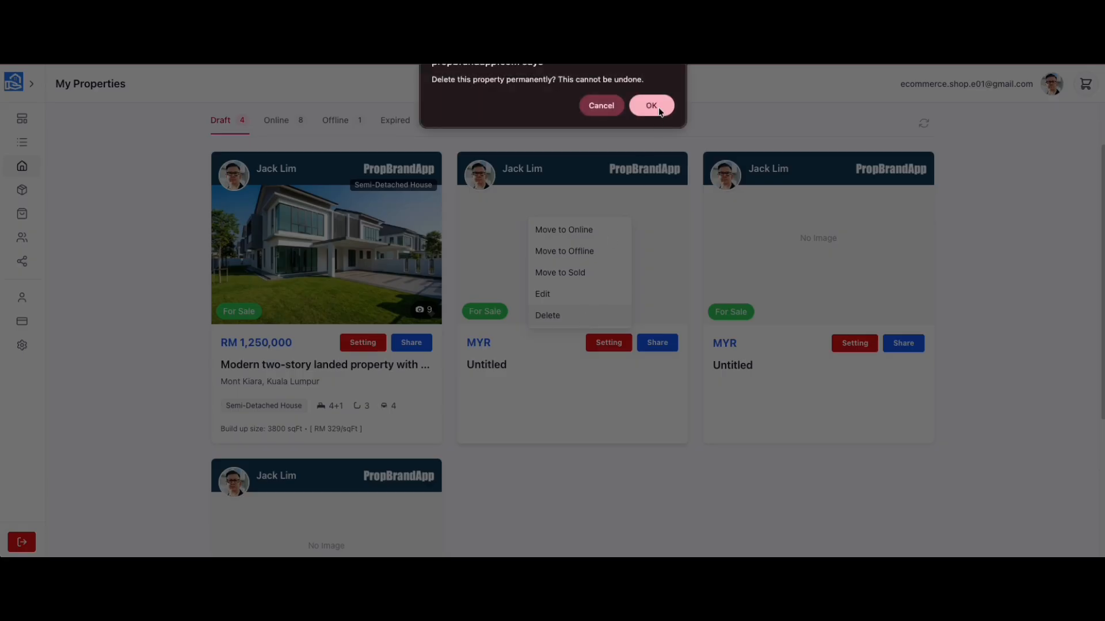
left_click(660, 116)
Open the first remaining untitled draft for editing and close its form without changes.
left_click(612, 375)
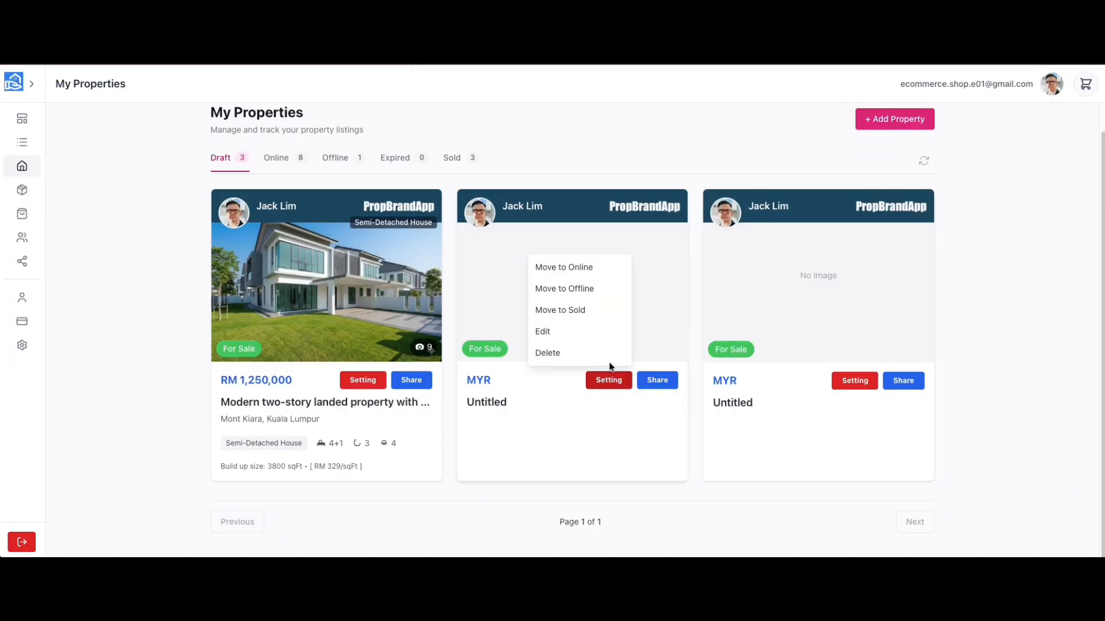
left_click(579, 333)
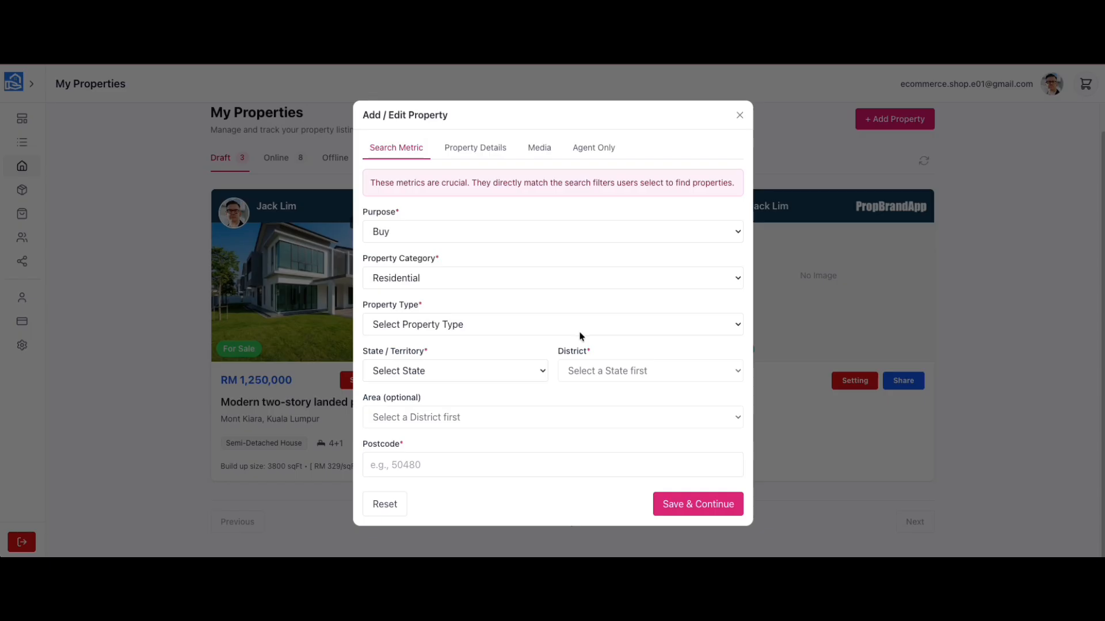
left_click(740, 115)
Show the online properties and examine the setting options of the Luxurious Mediterranean-style villa listing.
left_click(278, 158)
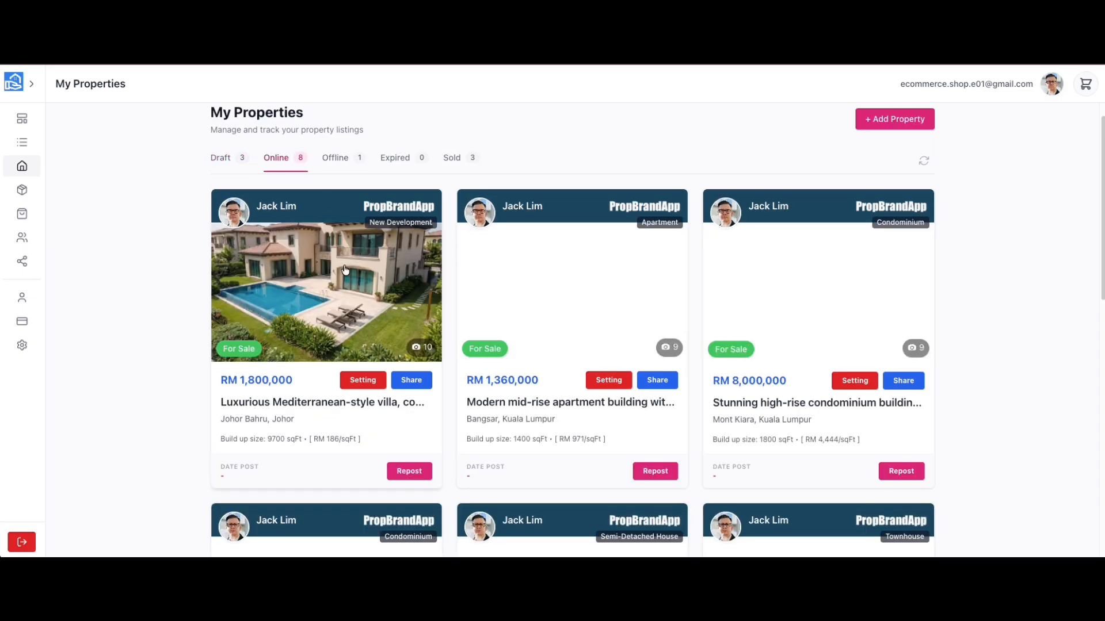
left_click(363, 383)
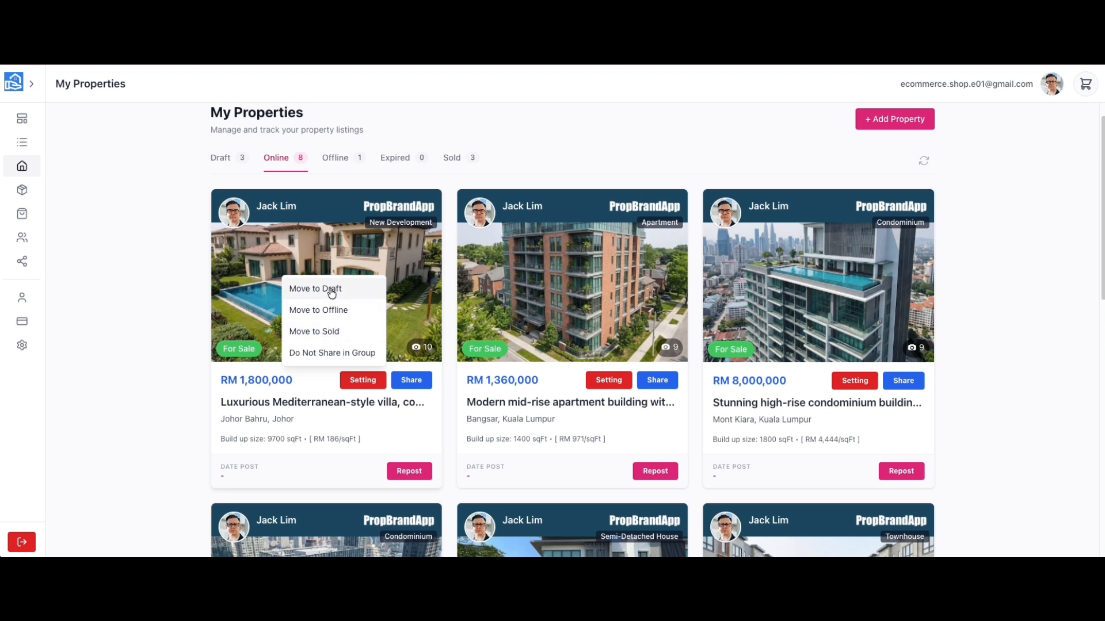
Return to the draft properties and open the Modern two-story landed property listing for editing.
left_click(237, 159)
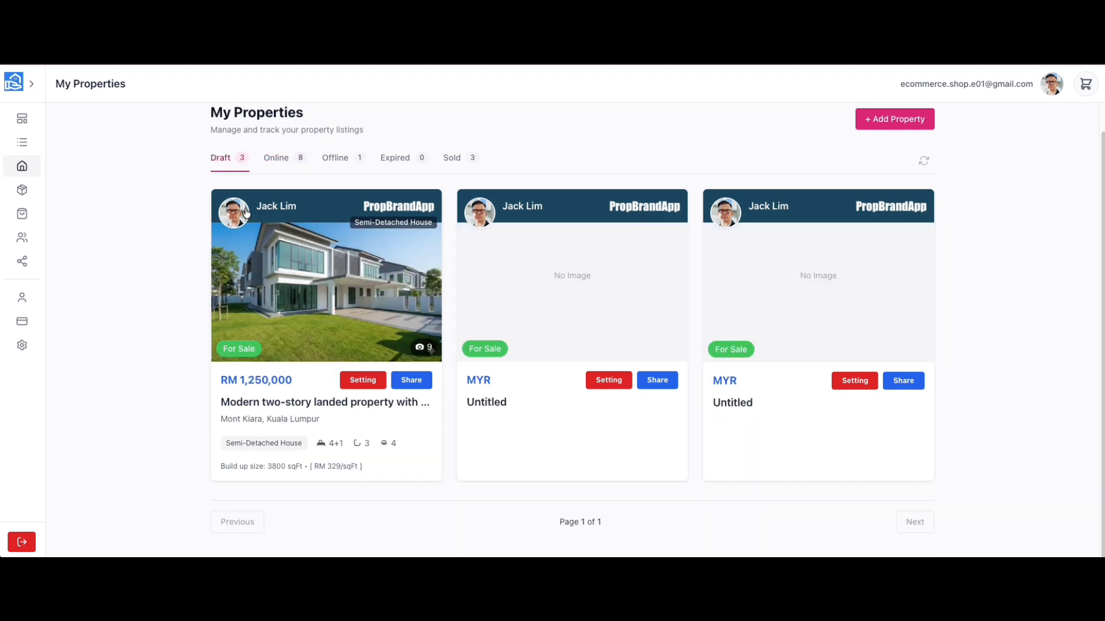
left_click(358, 377)
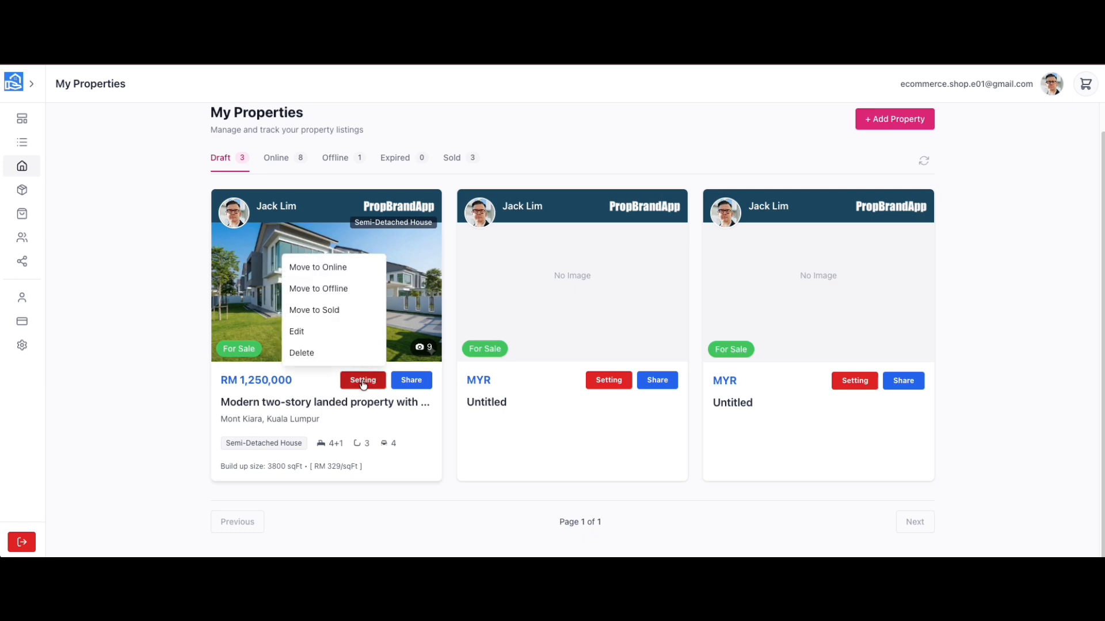
left_click(353, 334)
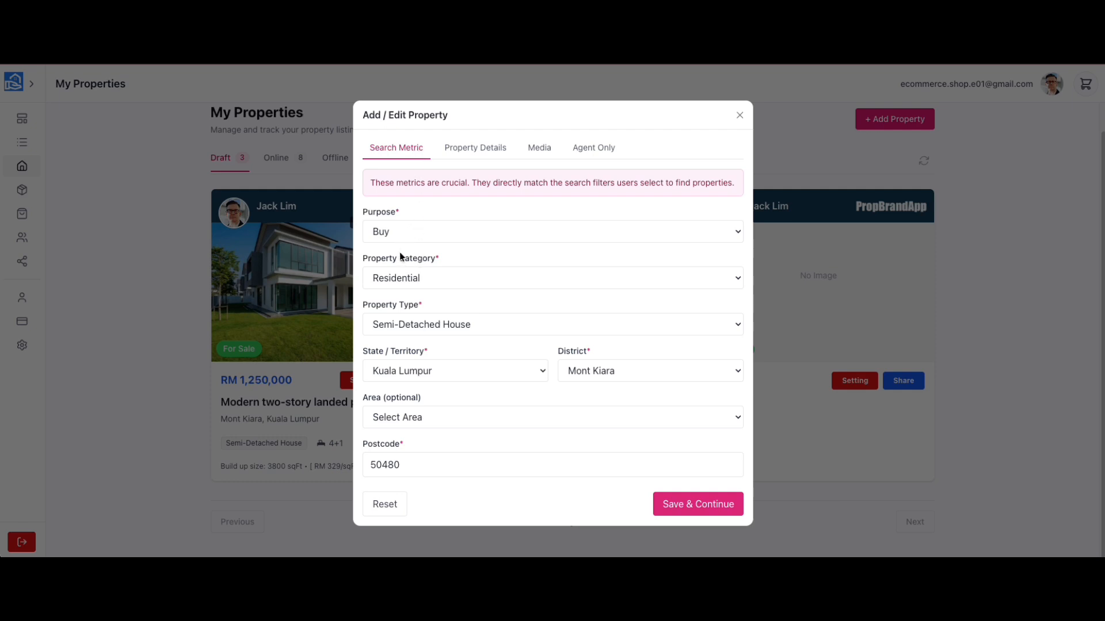
Keep purpose Buy, category Residential and type Semi-Detached House, and save the listing's search metrics.
left_click(437, 230)
left_click(437, 225)
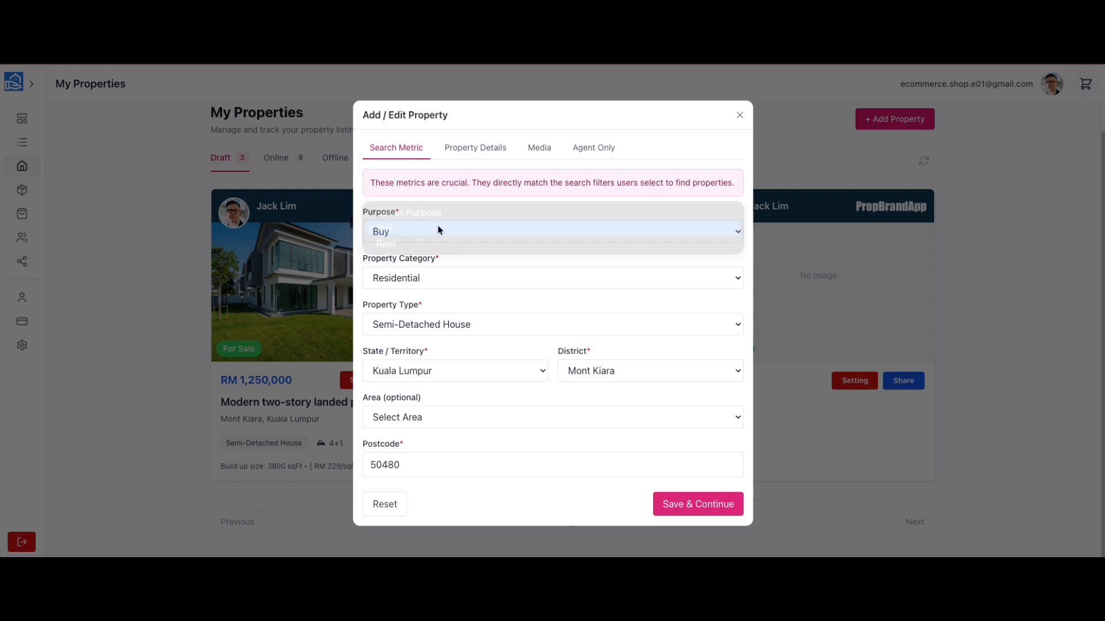
left_click(430, 279)
left_click(433, 278)
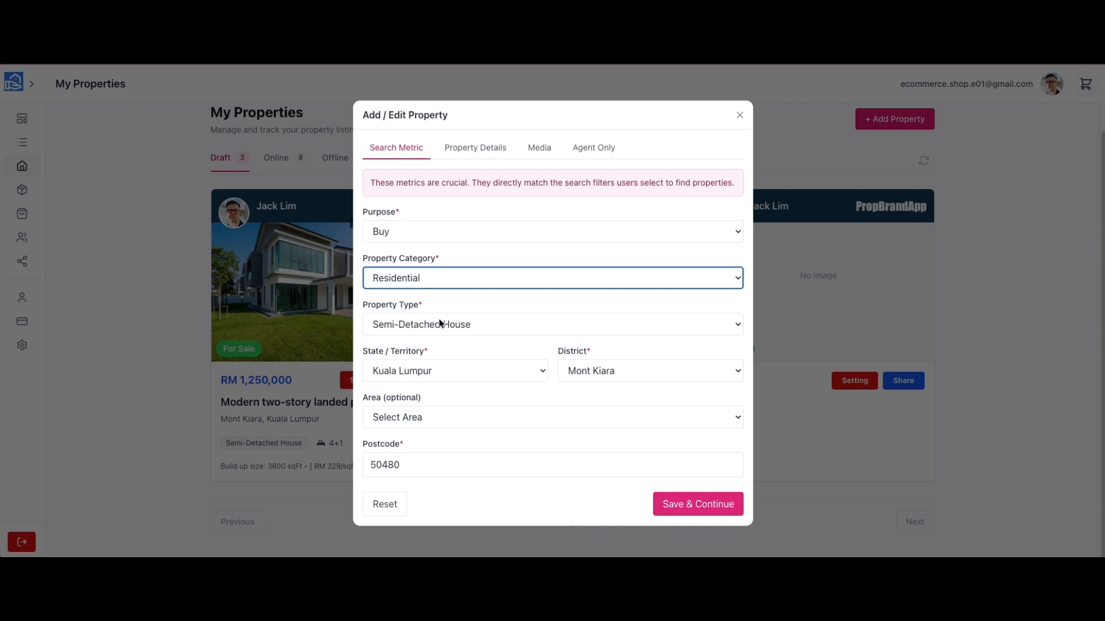
left_click(441, 323)
left_click(441, 321)
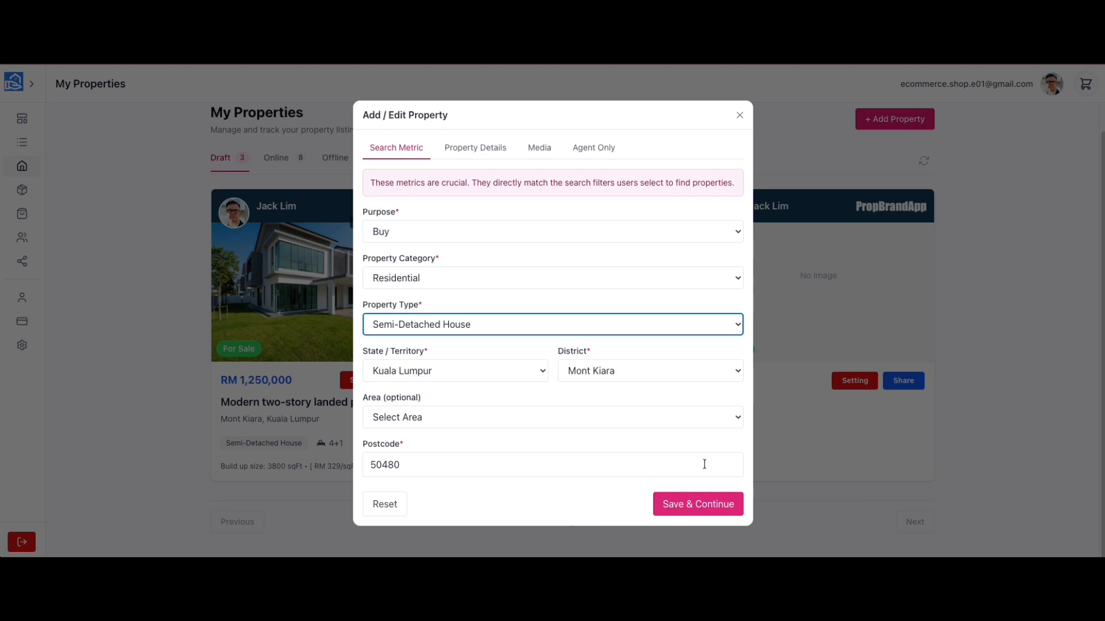
left_click(702, 511)
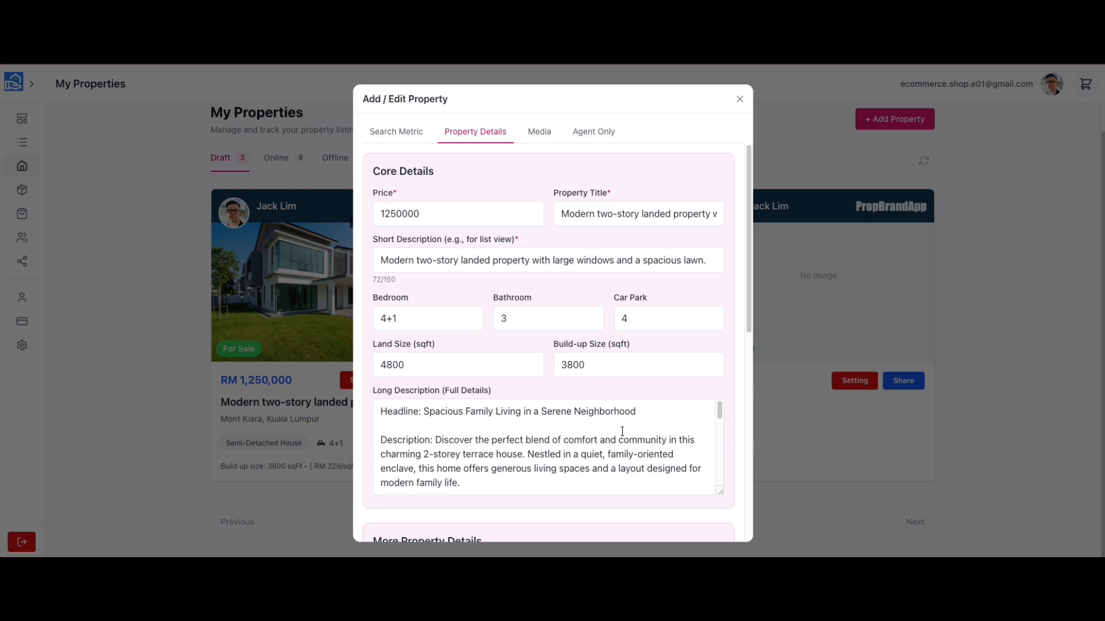
Review the long description and property details, and add "basketball court" as a custom property feature.
scroll(623, 432, "down", 1)
scroll(624, 432, "down", 6)
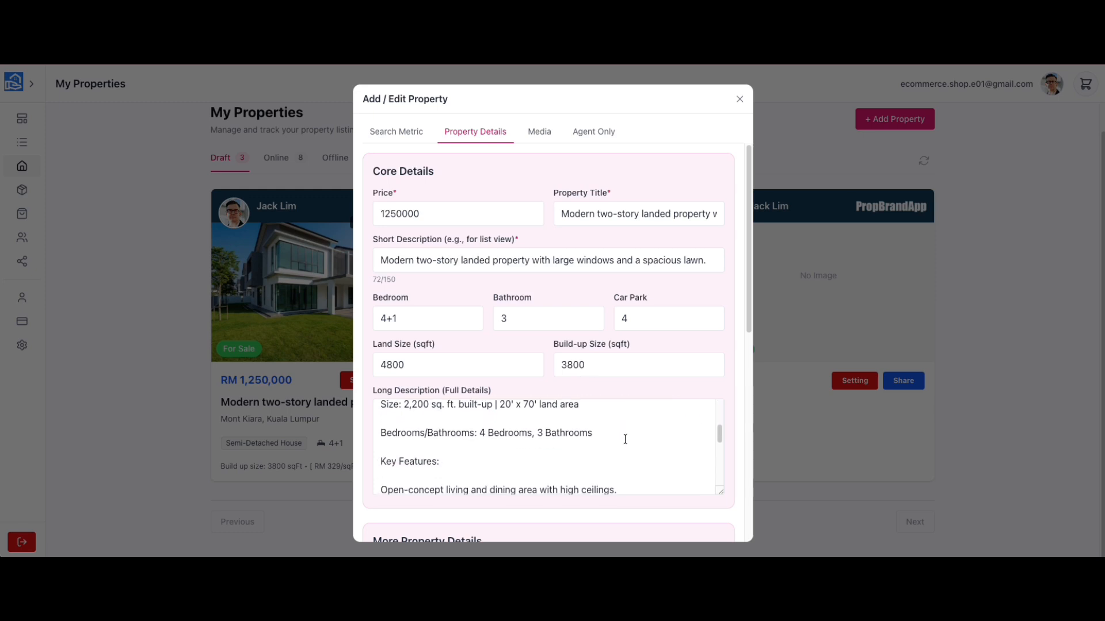
scroll(625, 436, "down", 8)
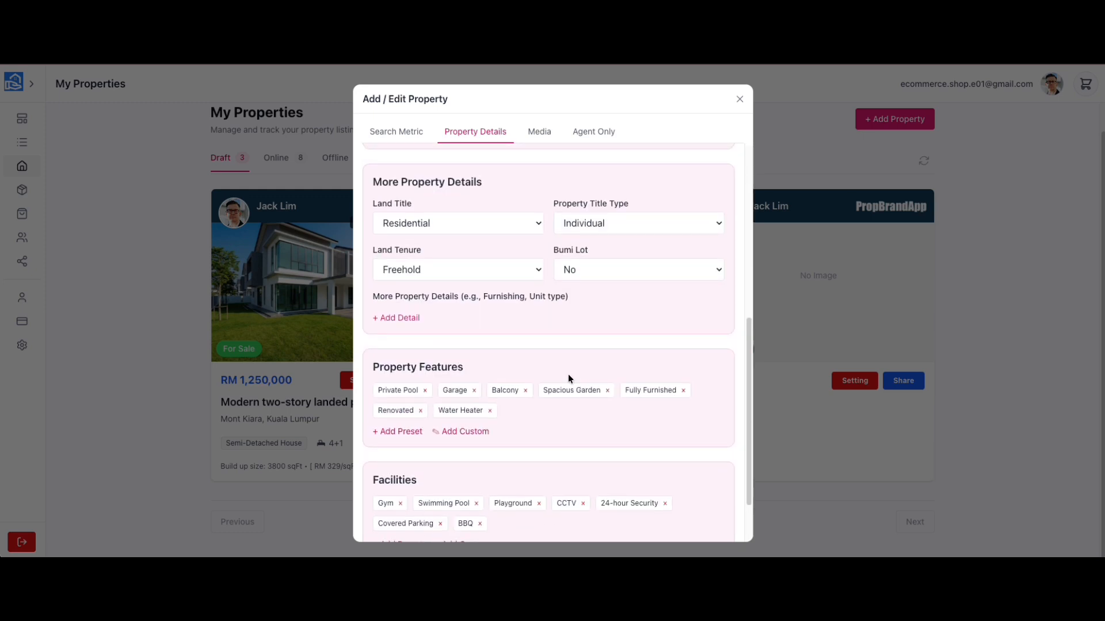
left_click(458, 432)
type("bask")
type("etball court")
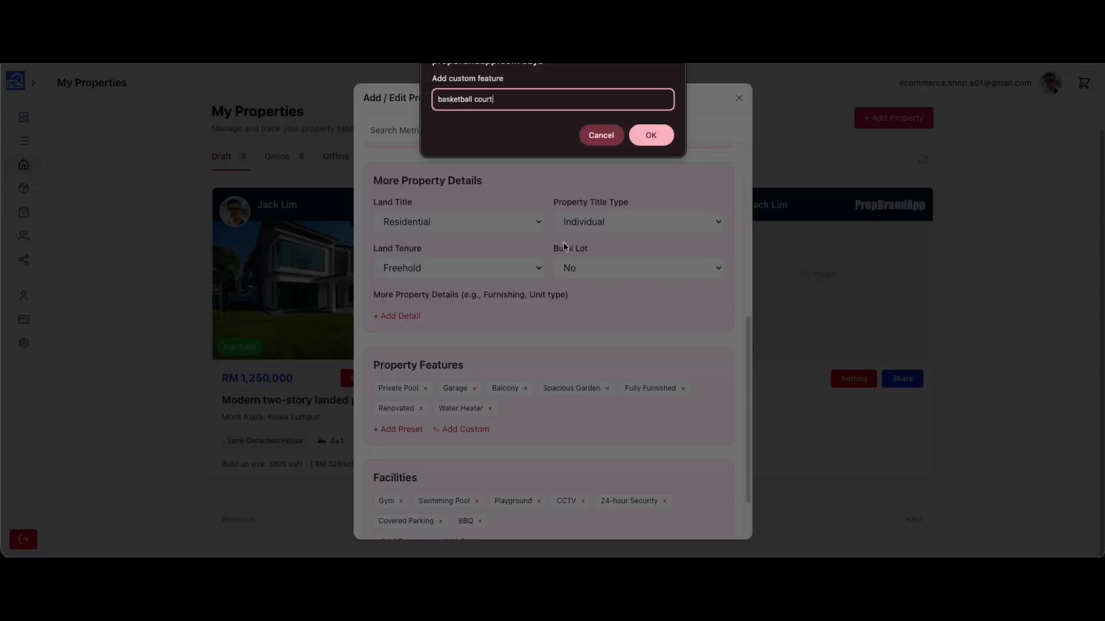
left_click(651, 135)
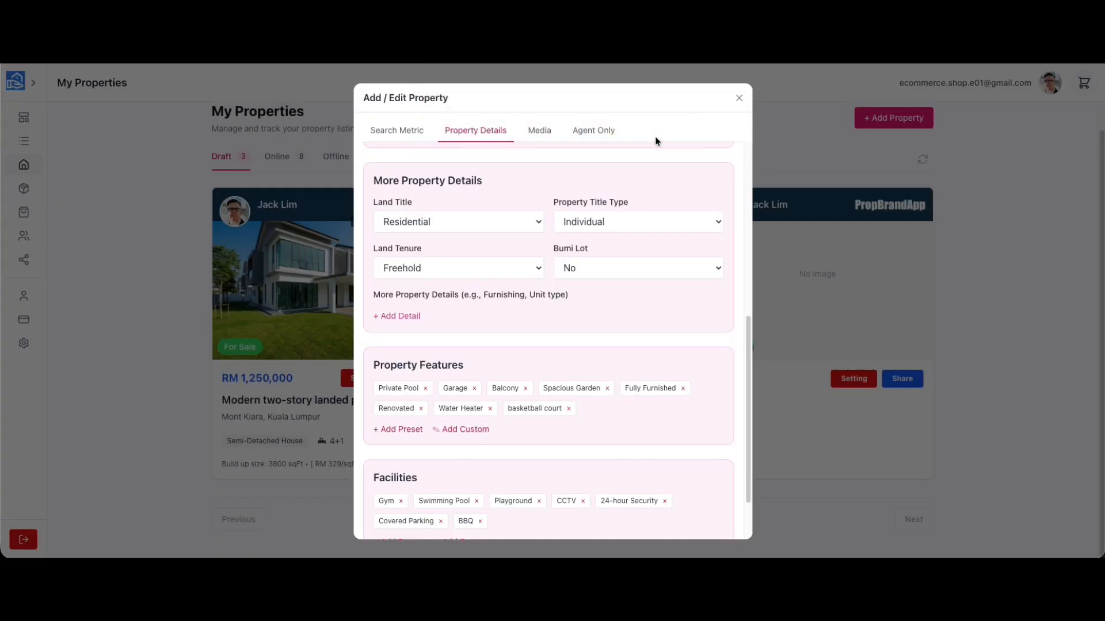
scroll(575, 318, "down", 2)
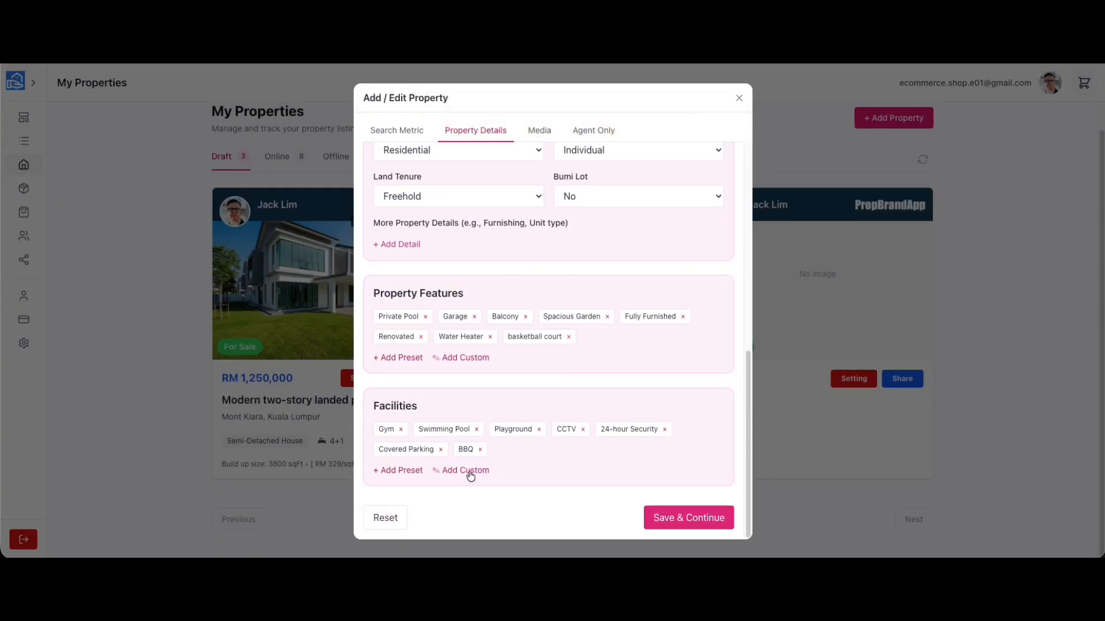
left_click(471, 476)
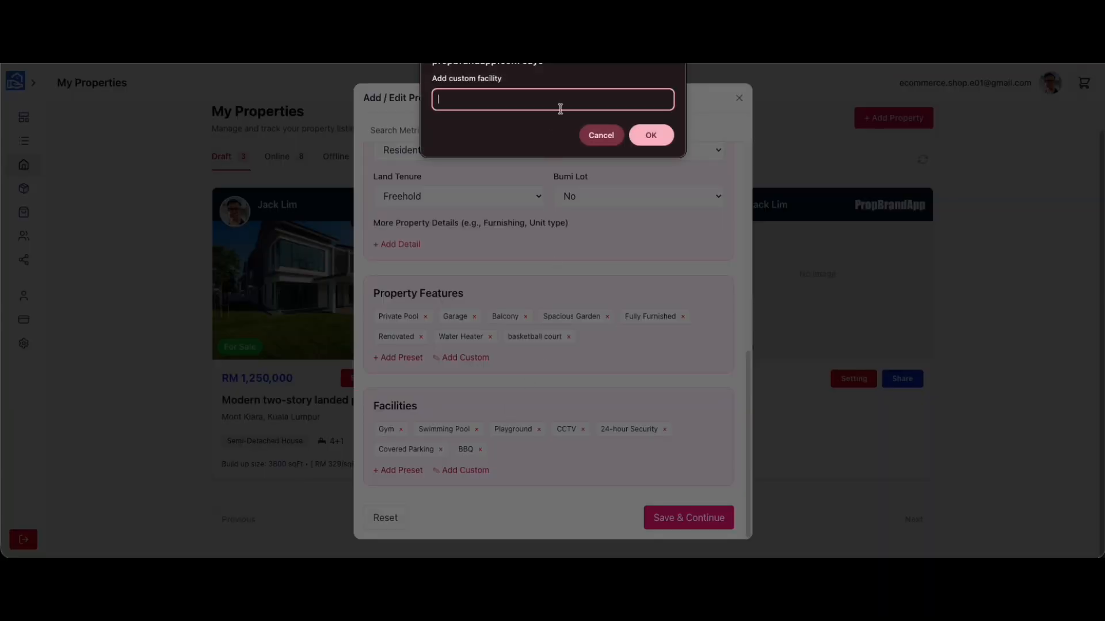
left_click(611, 136)
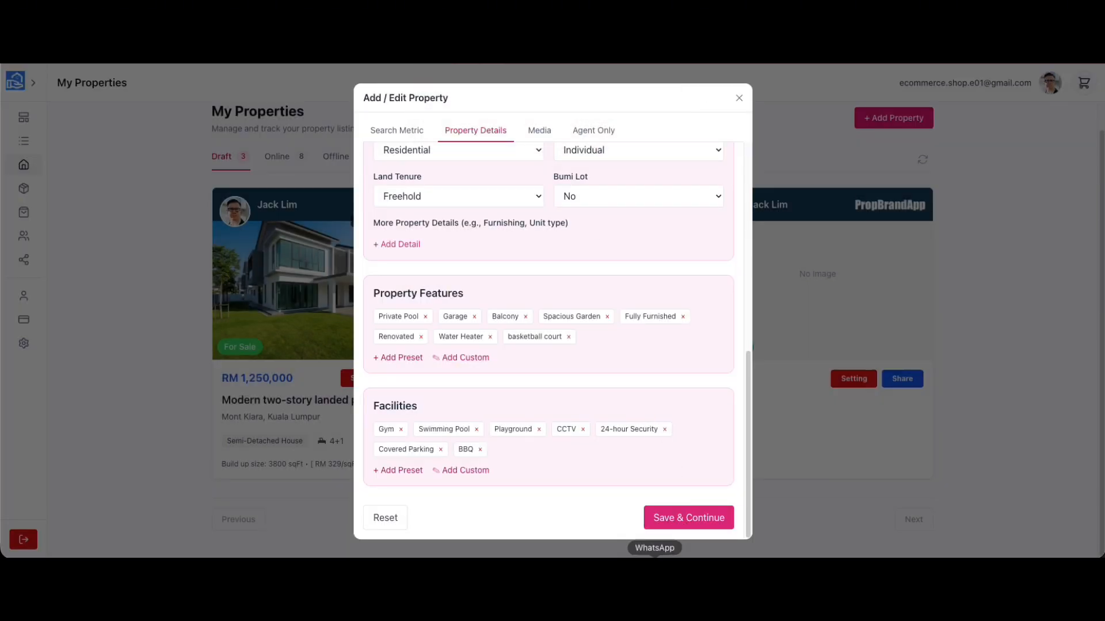
Review the listing's display image, gallery images and video slot, and save the media section.
left_click(540, 132)
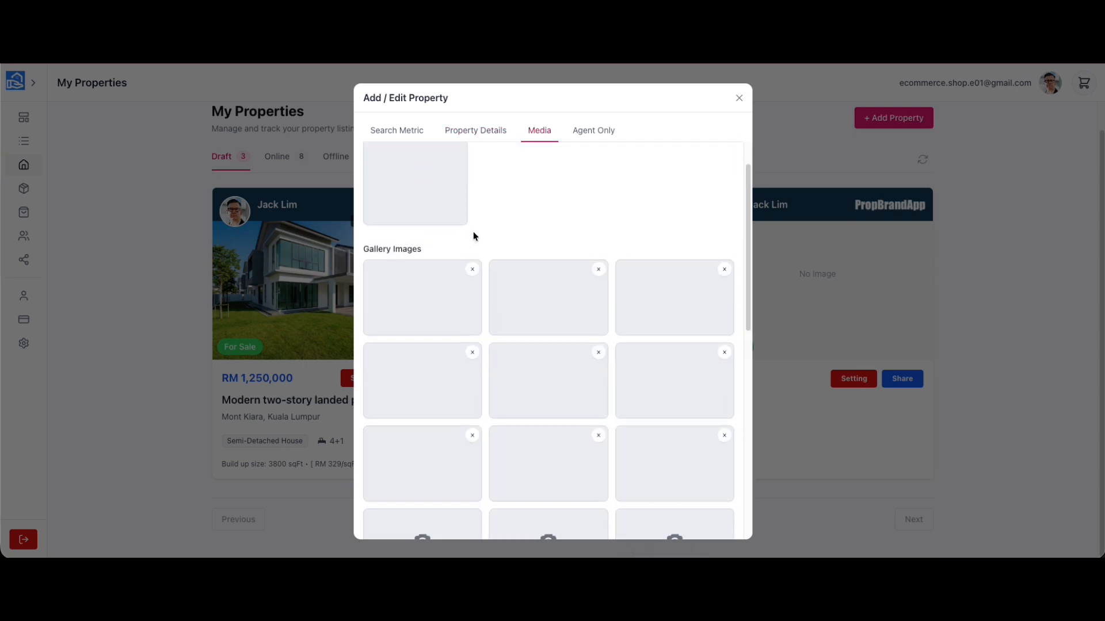
scroll(426, 214, "up", 1)
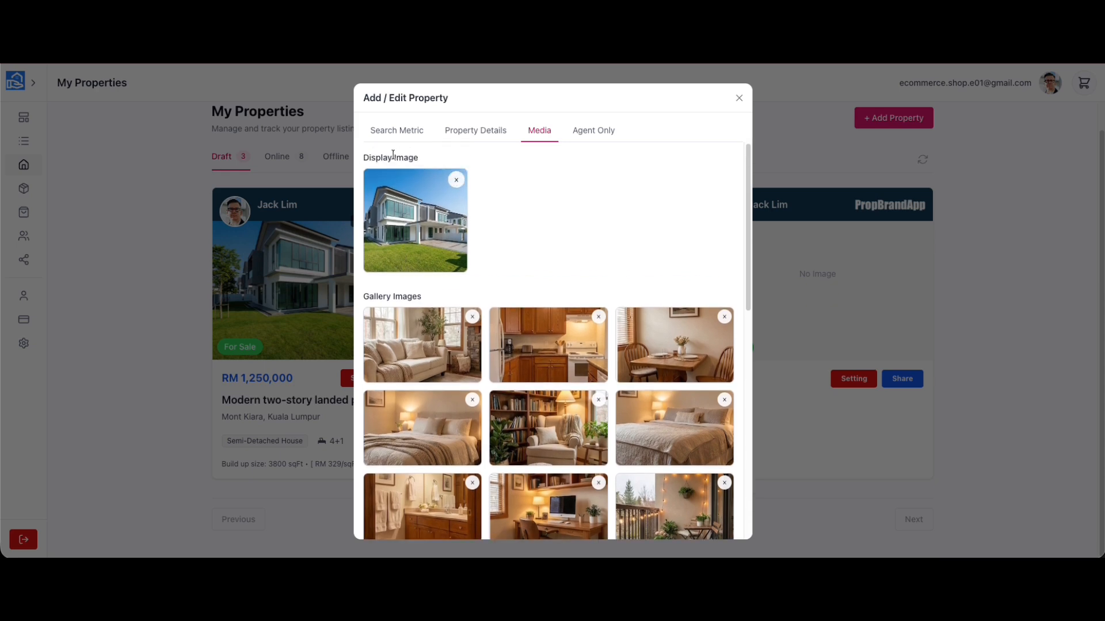
scroll(572, 357, "down", 3)
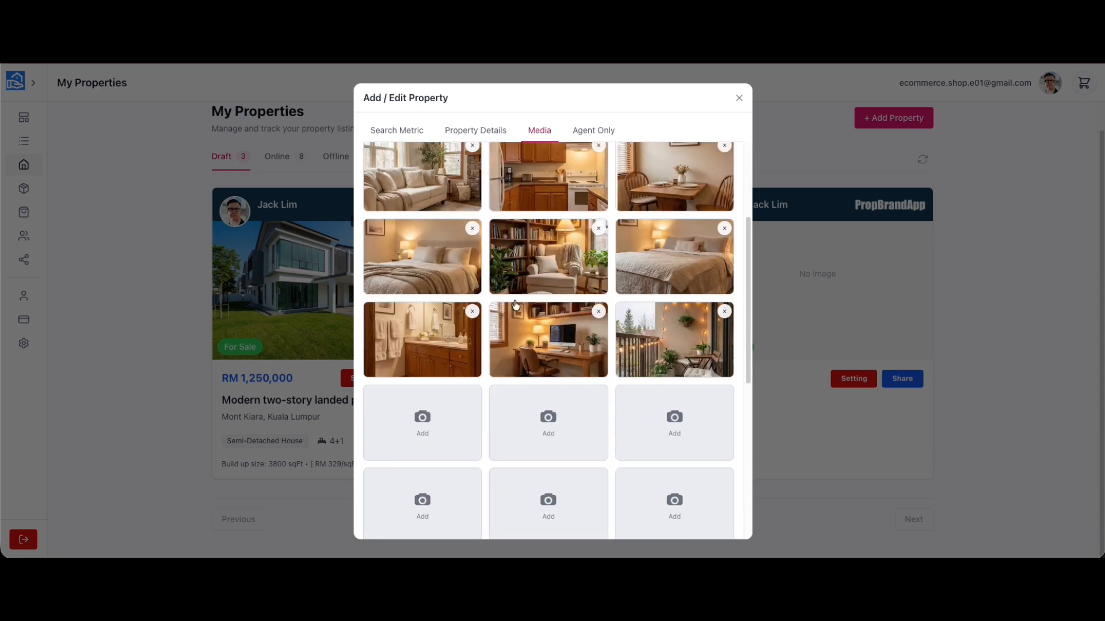
scroll(543, 361, "down", 6)
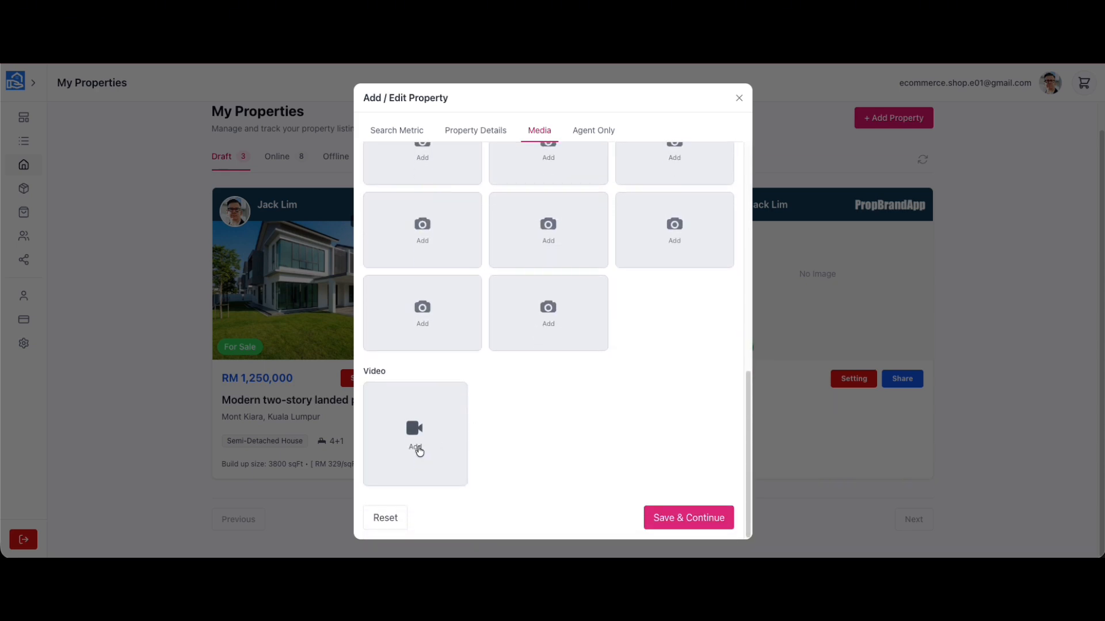
left_click(699, 525)
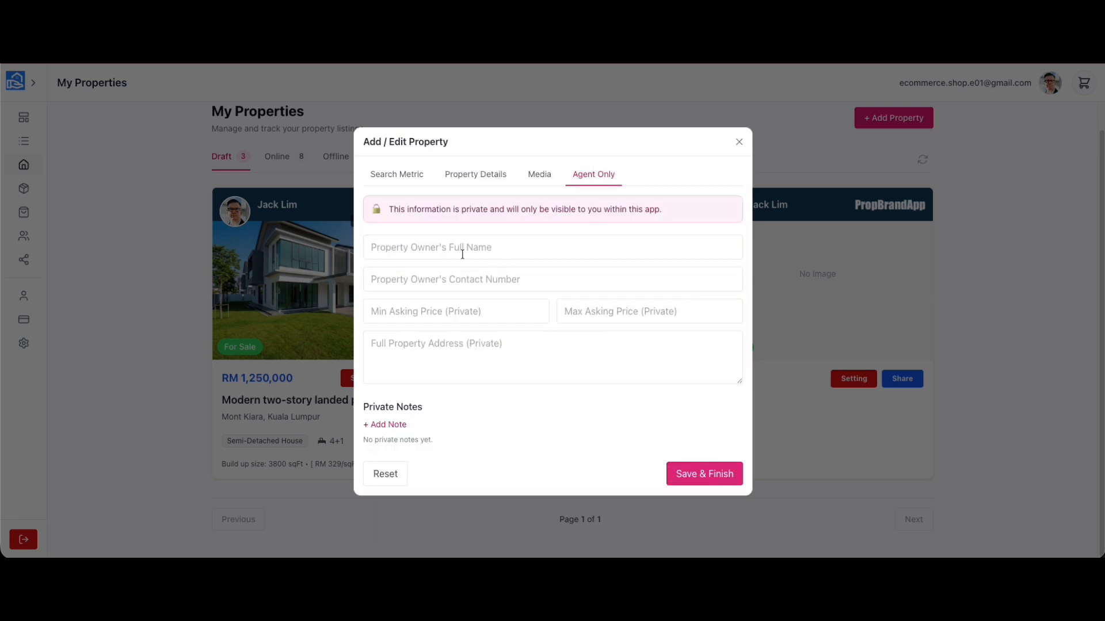
Add the private note "meeting at starbuck this sunday" to the agent-only information and finish saving the listing.
left_click(385, 425)
type("meeting at starbuck this sunday")
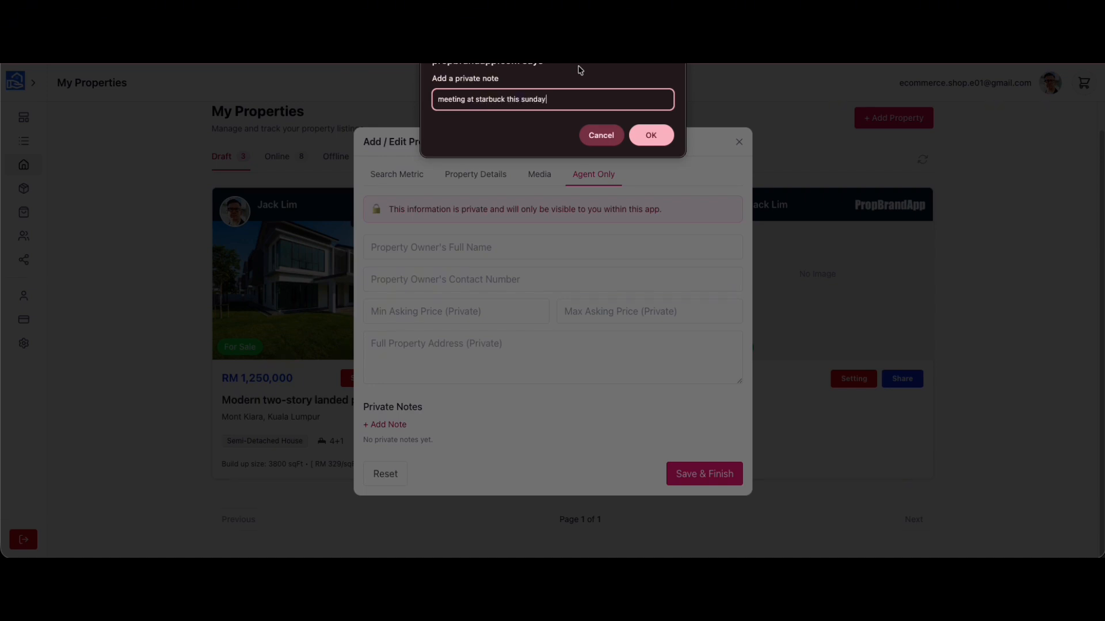
left_click(668, 140)
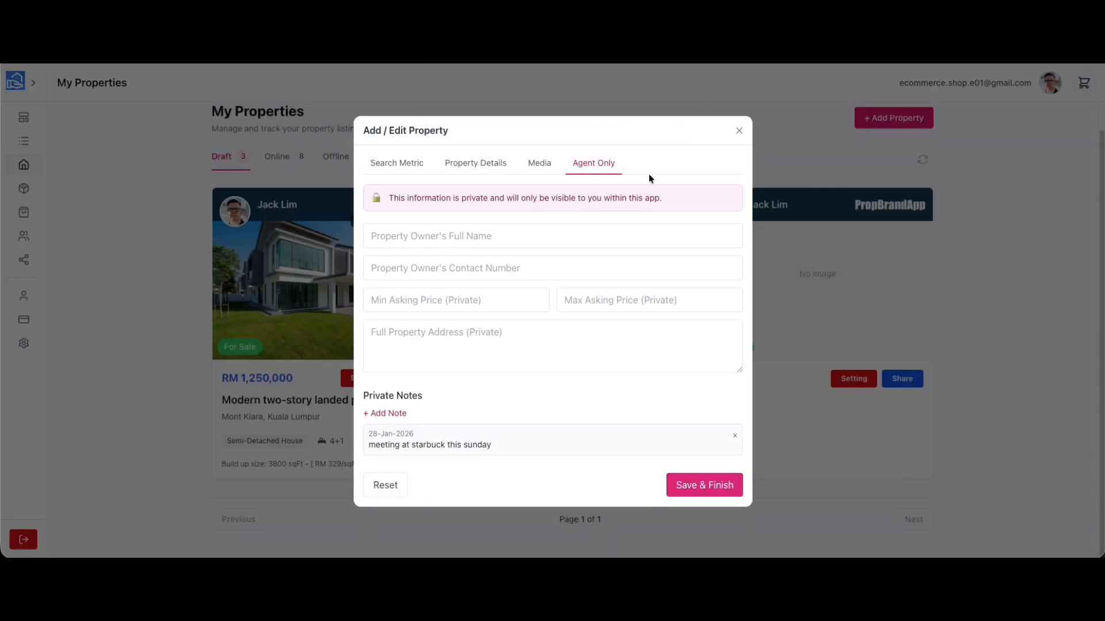
left_click(700, 483)
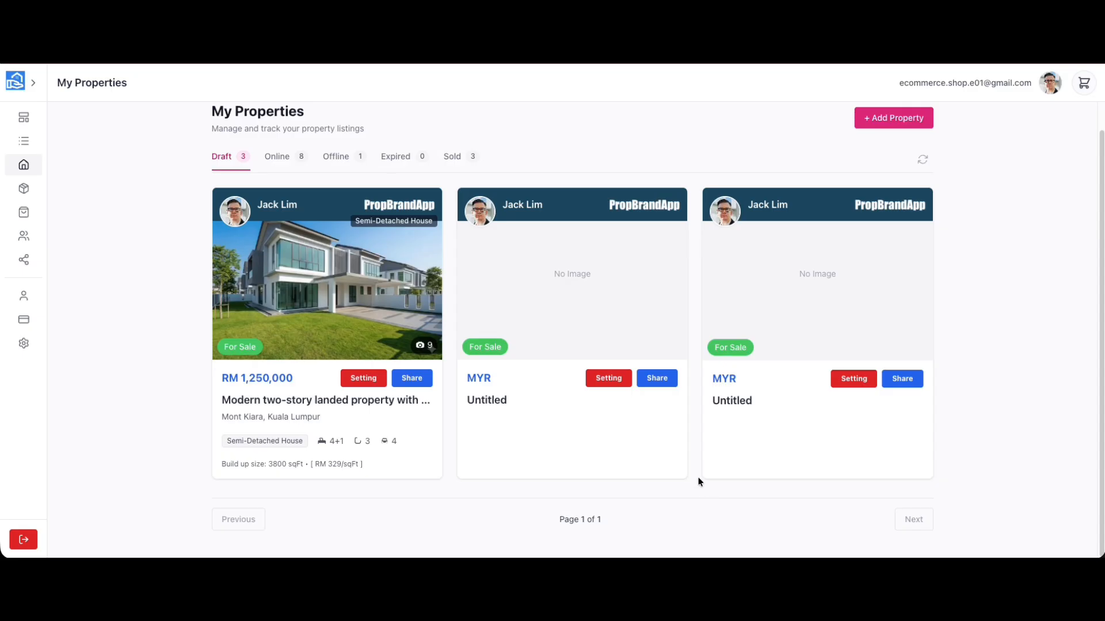
Publish the Modern two-story landed property draft by moving it to Online, and dismiss the notice.
left_click(381, 386)
left_click(319, 264)
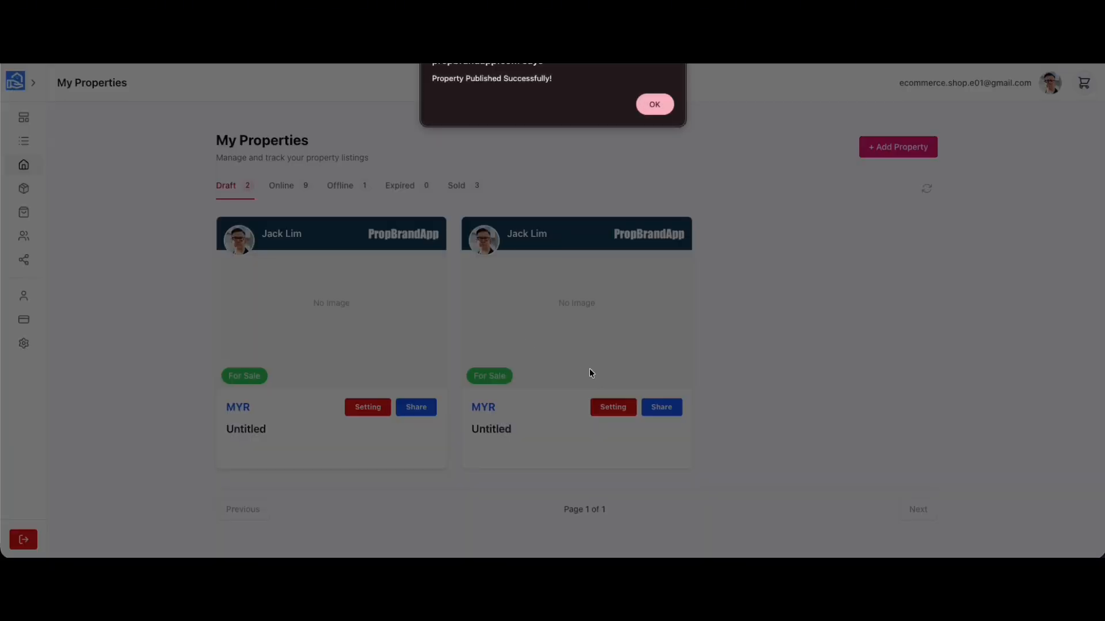
left_click(661, 105)
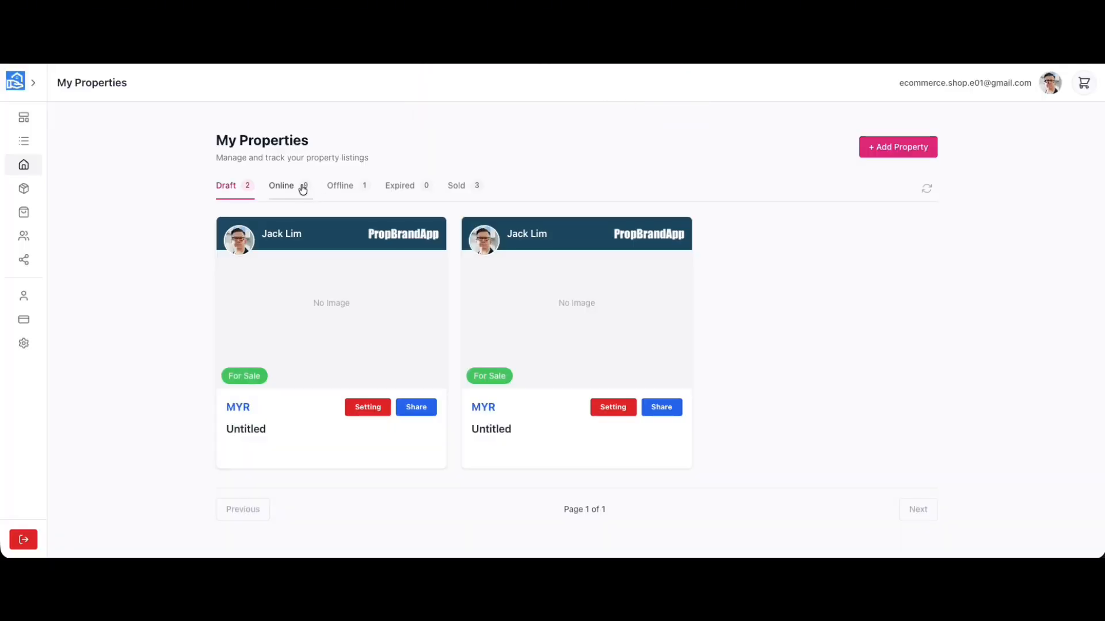
Show the online listings and review the setting options of the Modern two-story landed property.
left_click(306, 189)
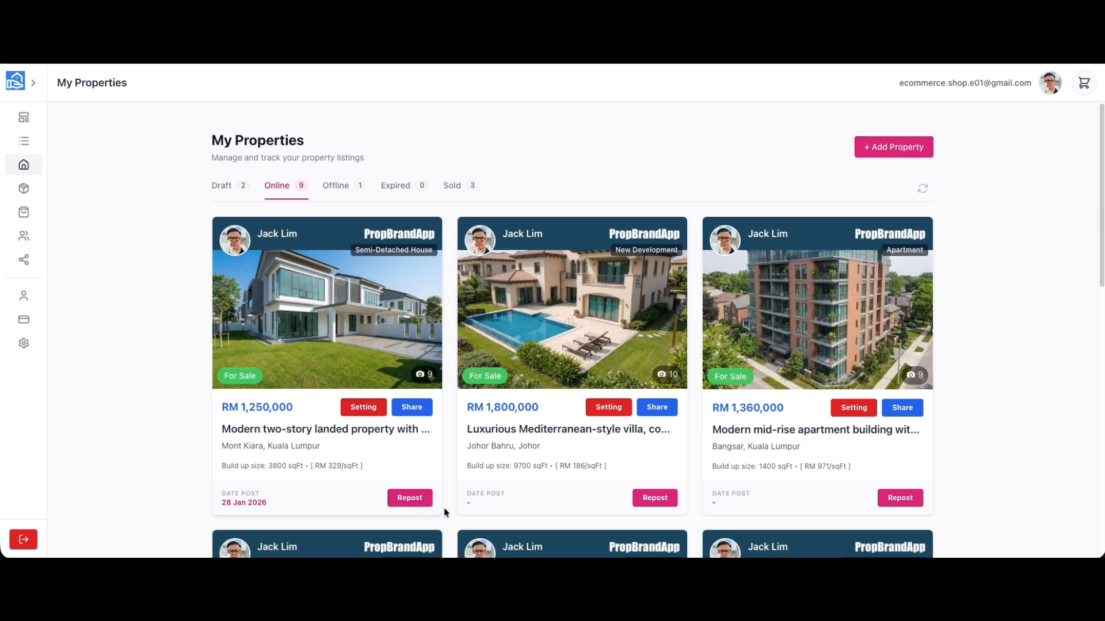
left_click(363, 407)
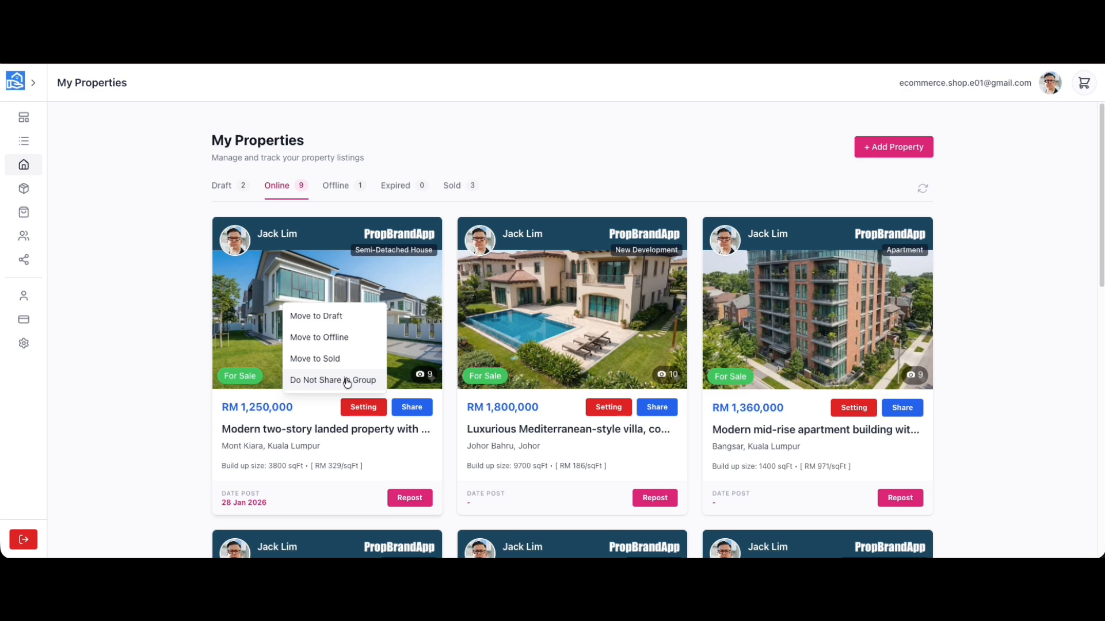
left_click(529, 456)
Allow sharing in group for the elegant art deco-style high-rise condo listing for rent at RM 9,000.
scroll(540, 460, "down", 10)
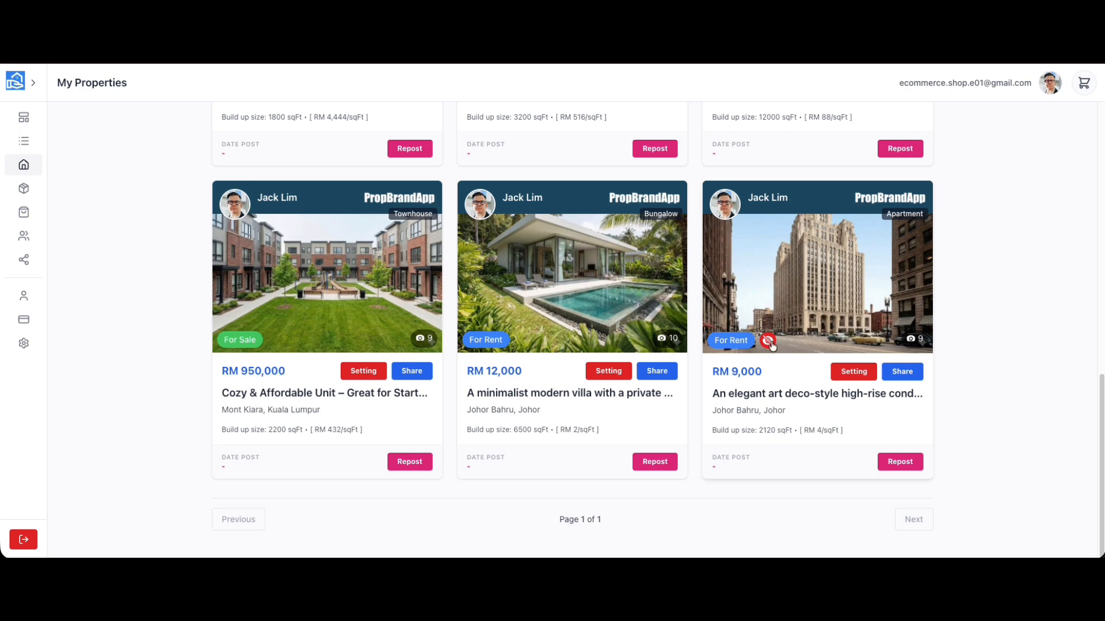
mouse_move(771, 344)
left_click(854, 372)
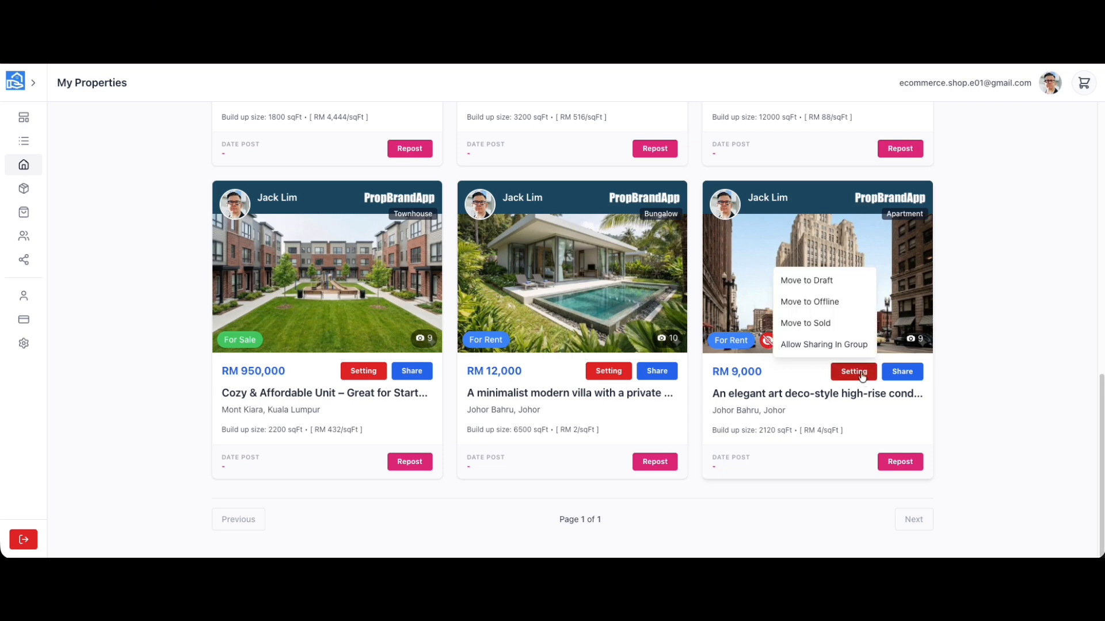
left_click(824, 346)
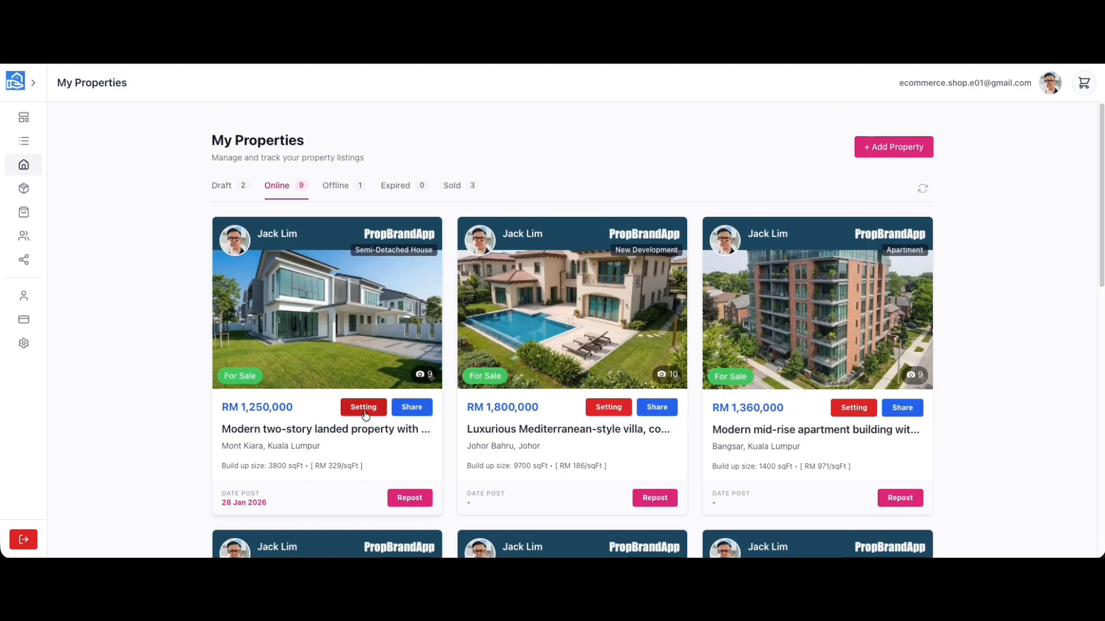
Mark the Modern two-story landed property as sold by you with date sold 22/01/2026, and dismiss the notice.
left_click(364, 407)
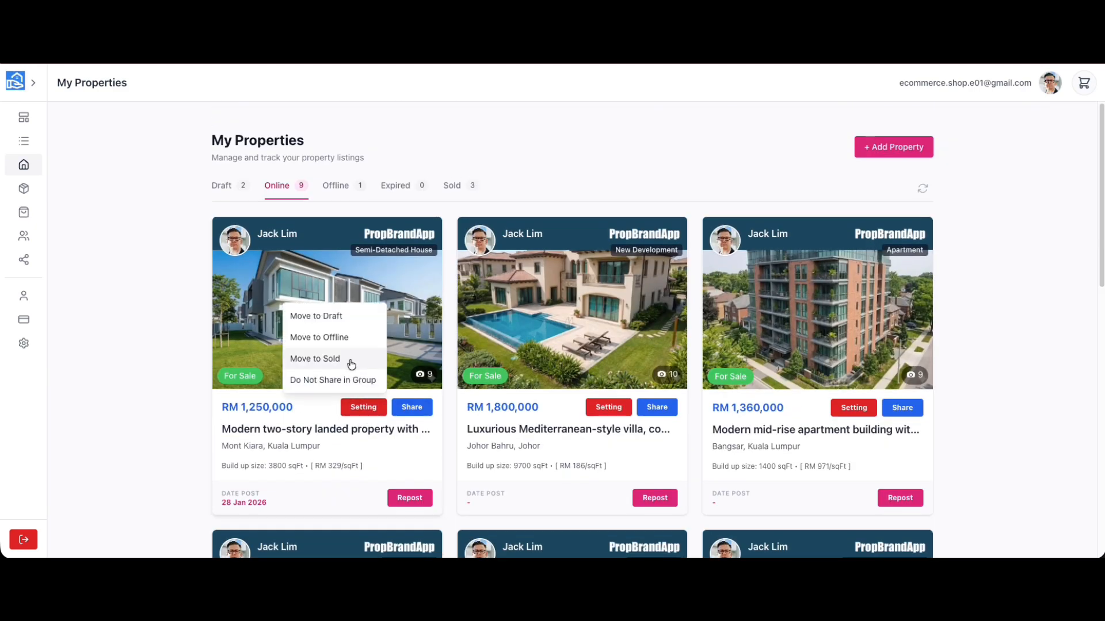
left_click(351, 361)
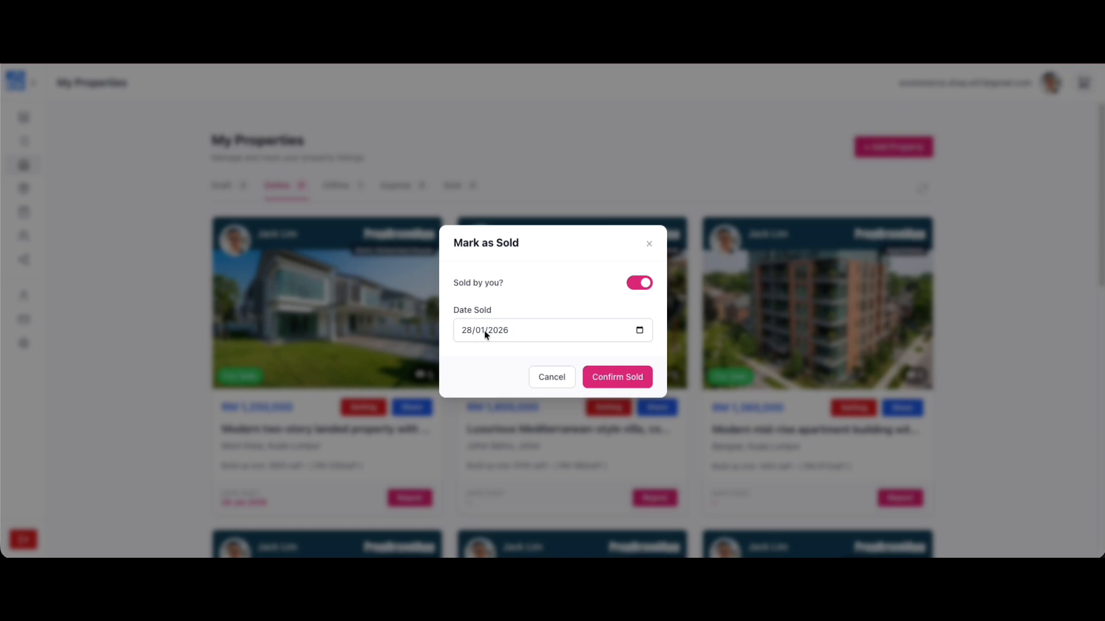
left_click(520, 328)
left_click(639, 330)
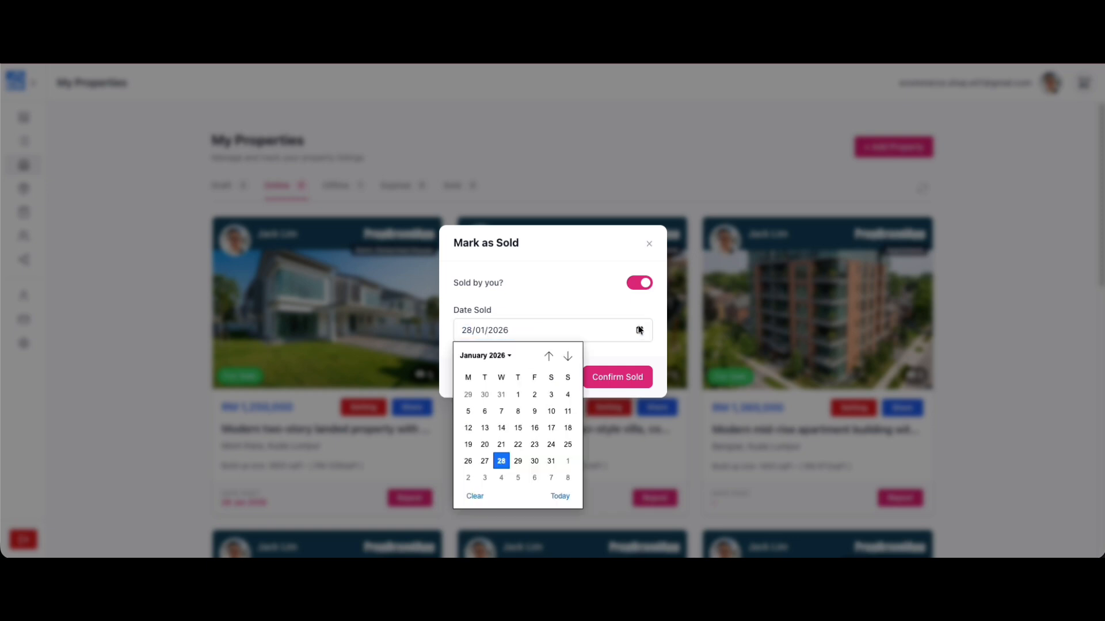
left_click(518, 444)
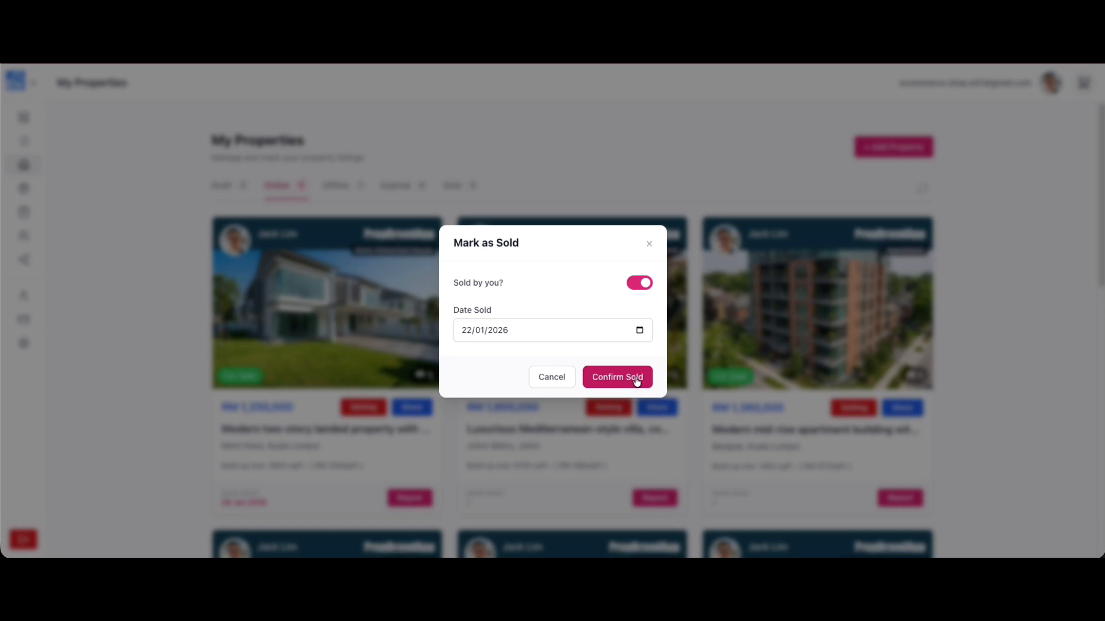
left_click(636, 380)
left_click(654, 104)
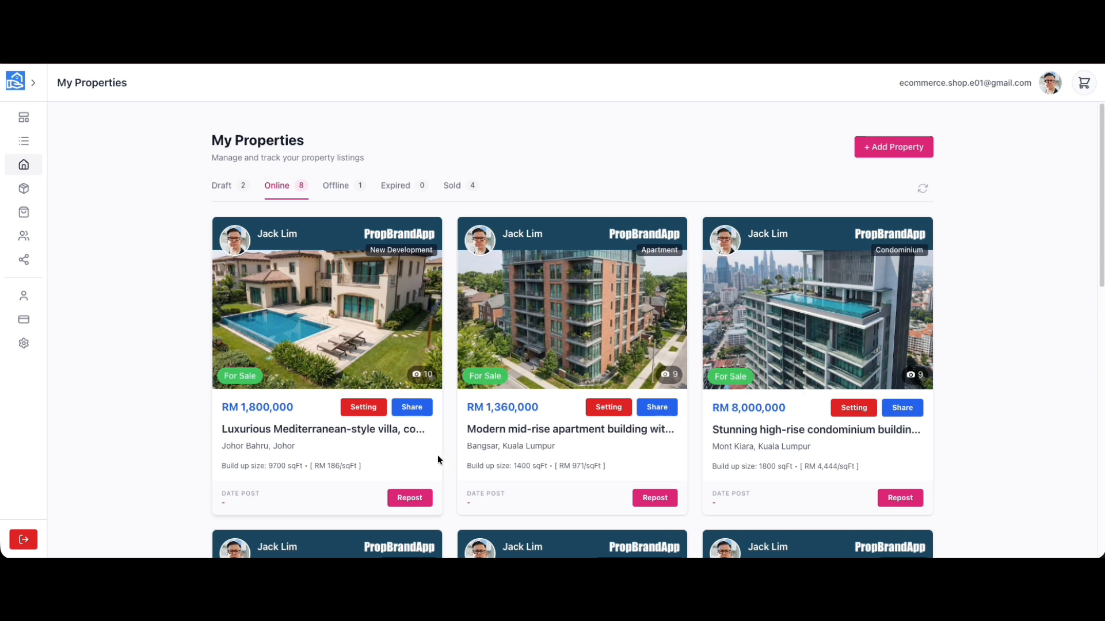
Review the expired, offline and sold listings, including the setting options of the sold Modern two-story landed property.
left_click(387, 187)
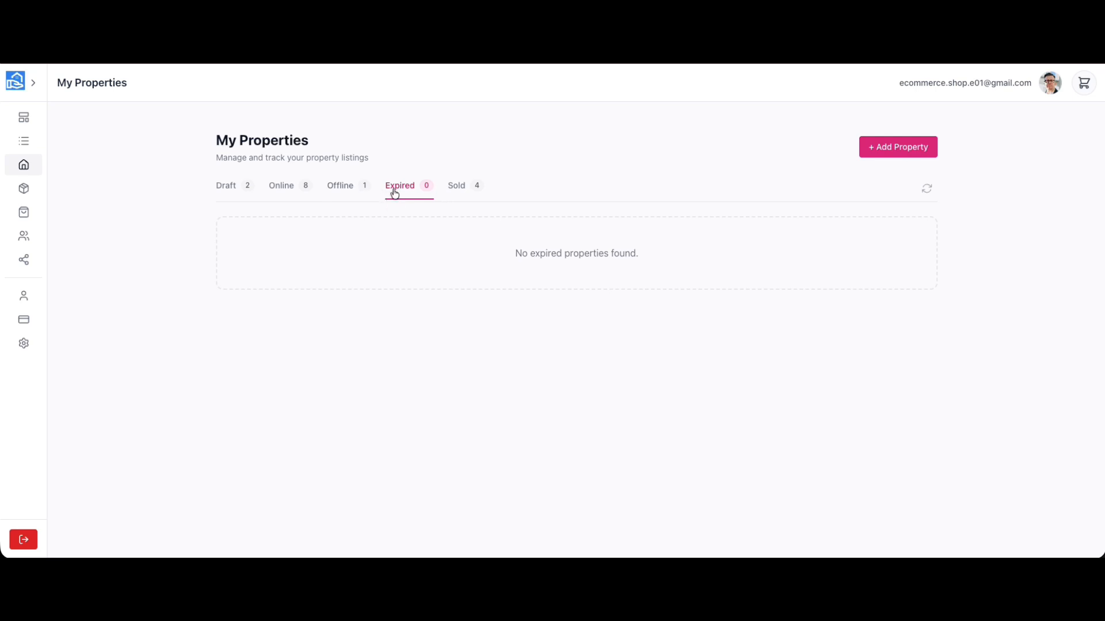
left_click(344, 189)
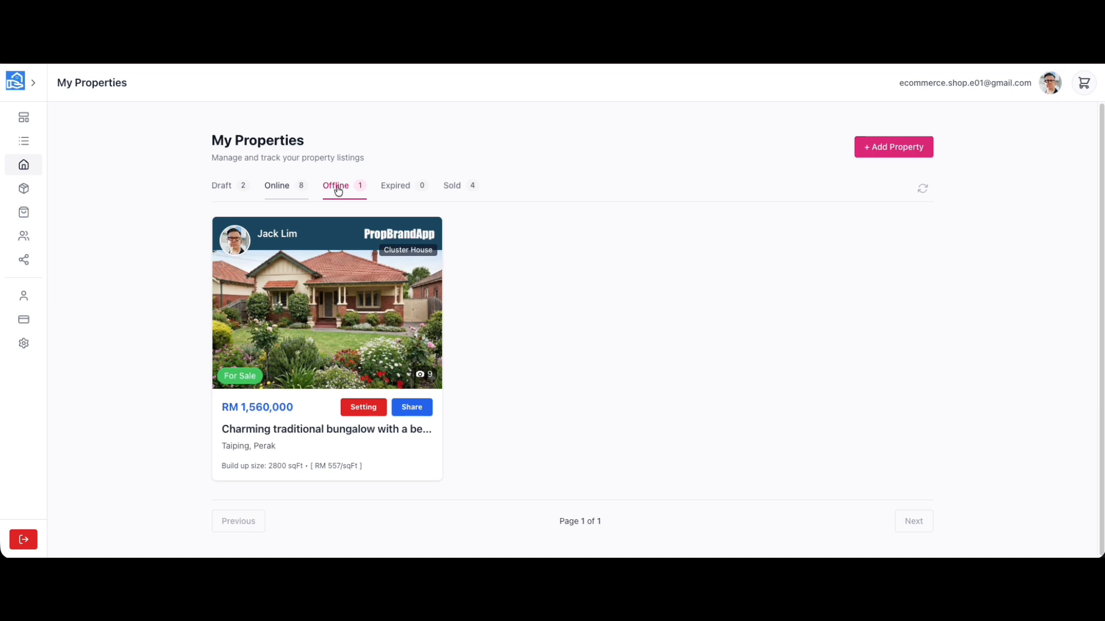
left_click(401, 192)
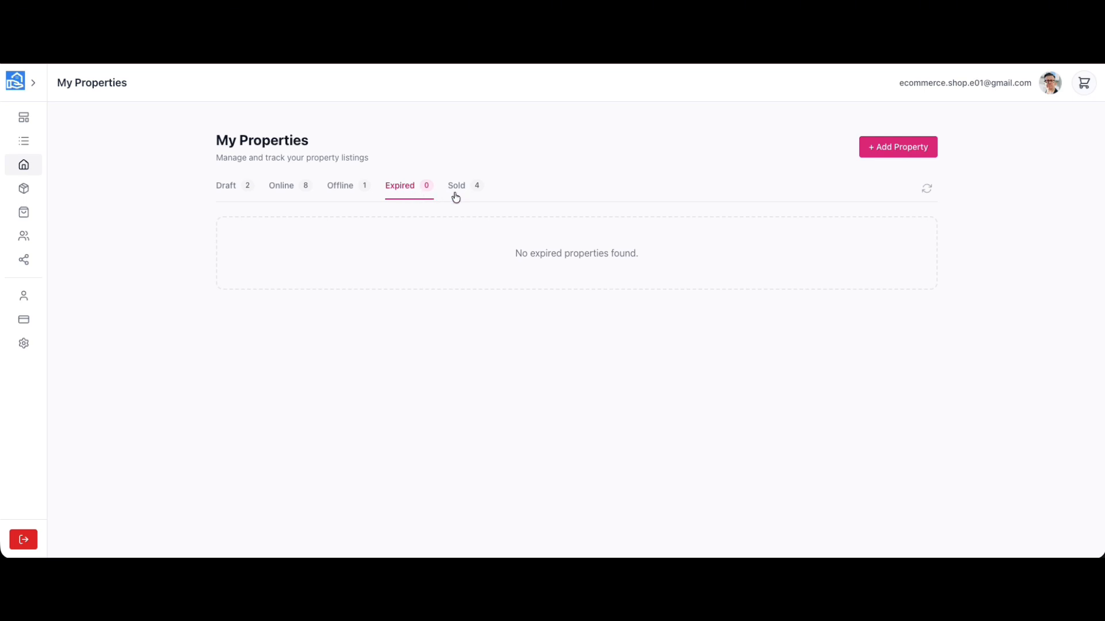
left_click(476, 195)
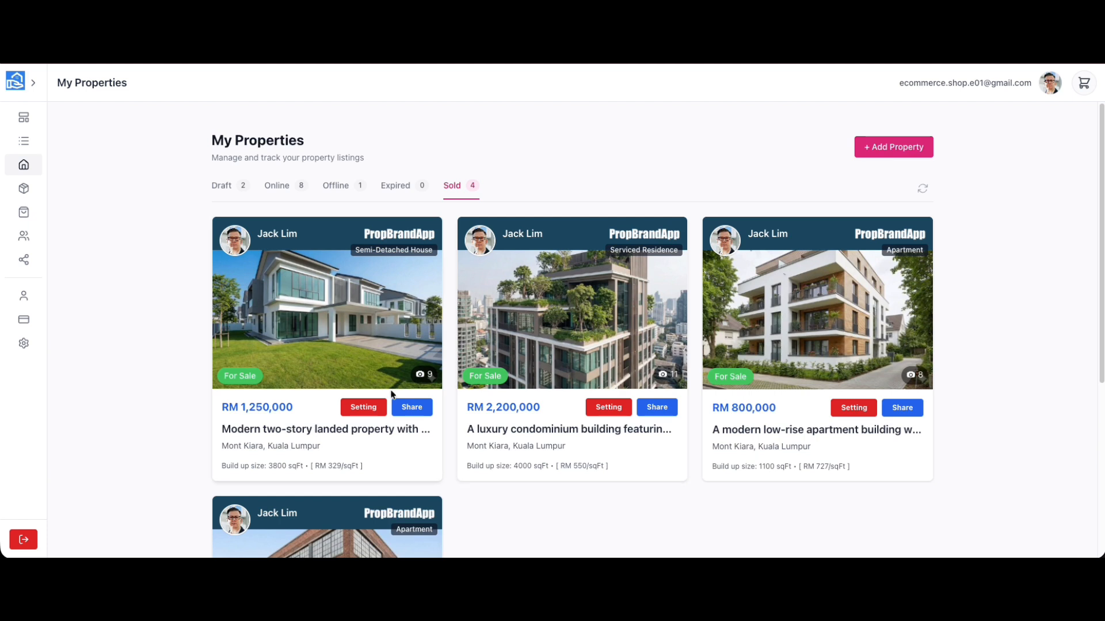
left_click(372, 409)
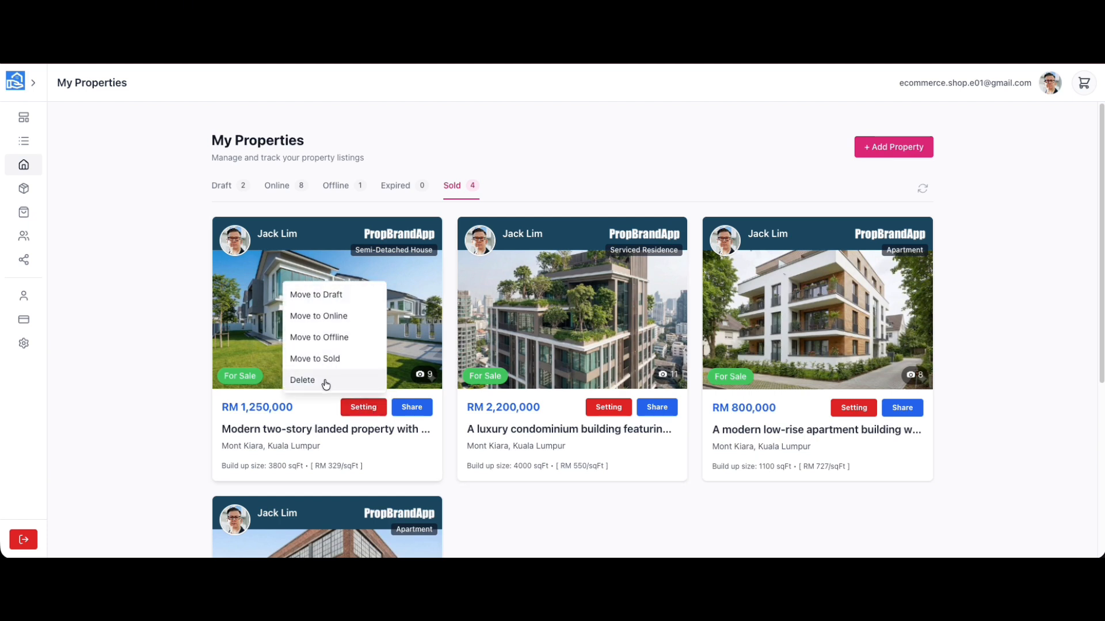
left_click(337, 187)
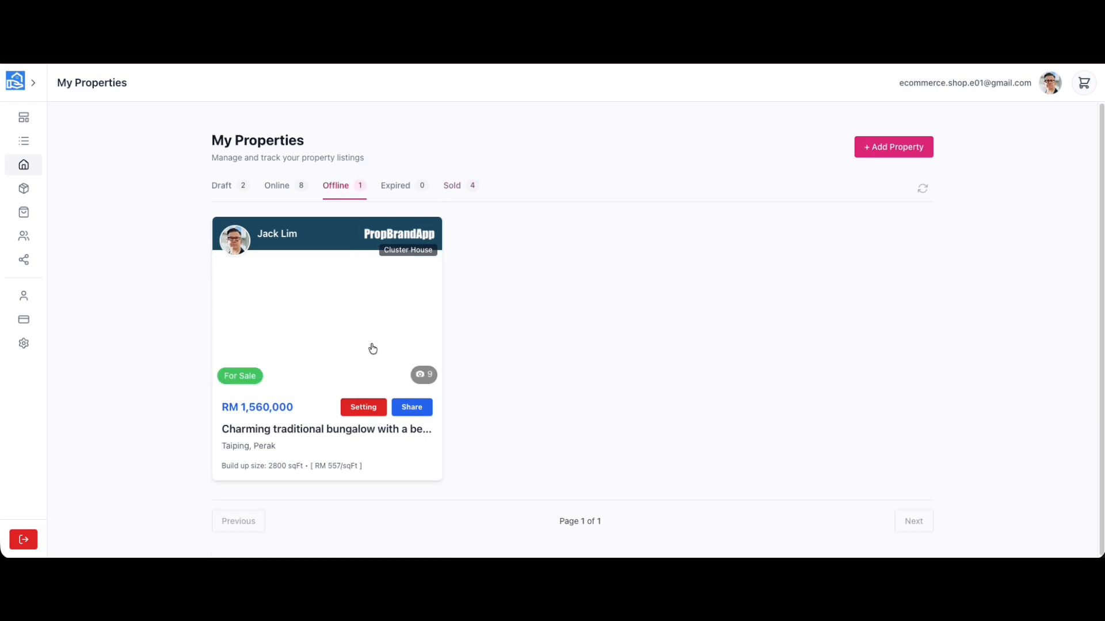
Repost the online Luxurious Mediterranean-style villa listing and dismiss the notice.
left_click(299, 190)
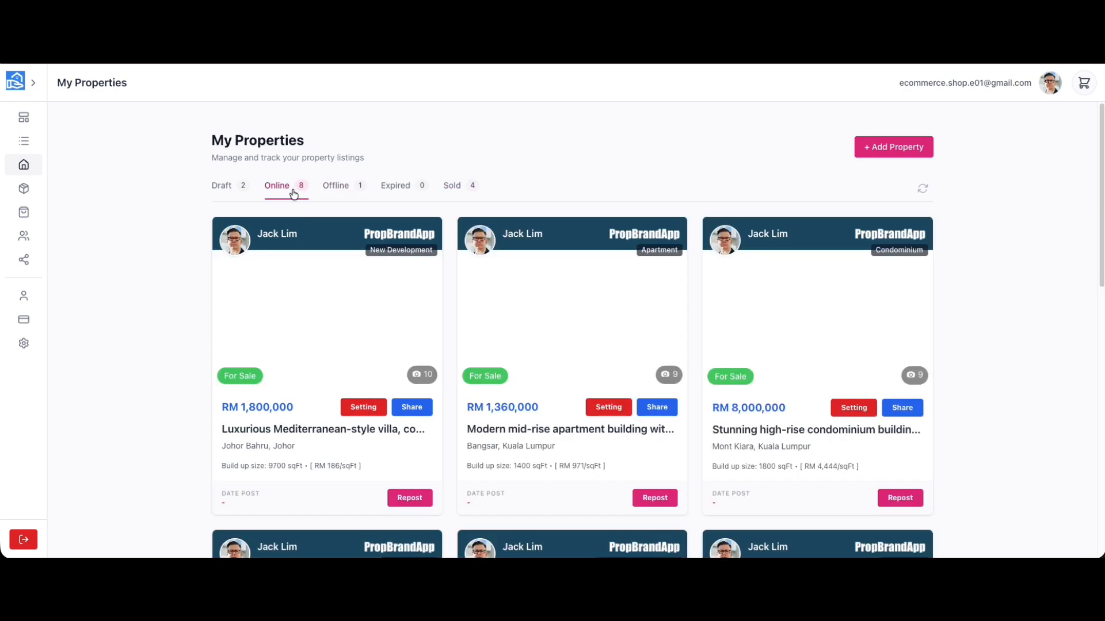
left_click(410, 500)
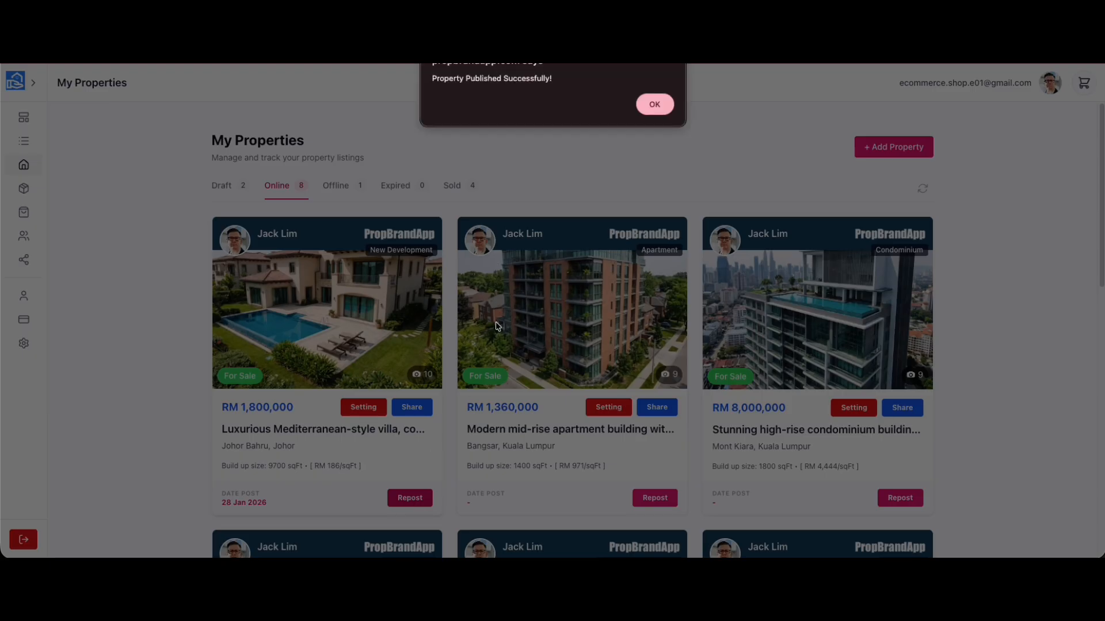
left_click(655, 106)
Repost the Modern mid-rise apartment building listing in Bangsar and dismiss the notice.
scroll(354, 508, "down", 1)
scroll(354, 507, "down", 2)
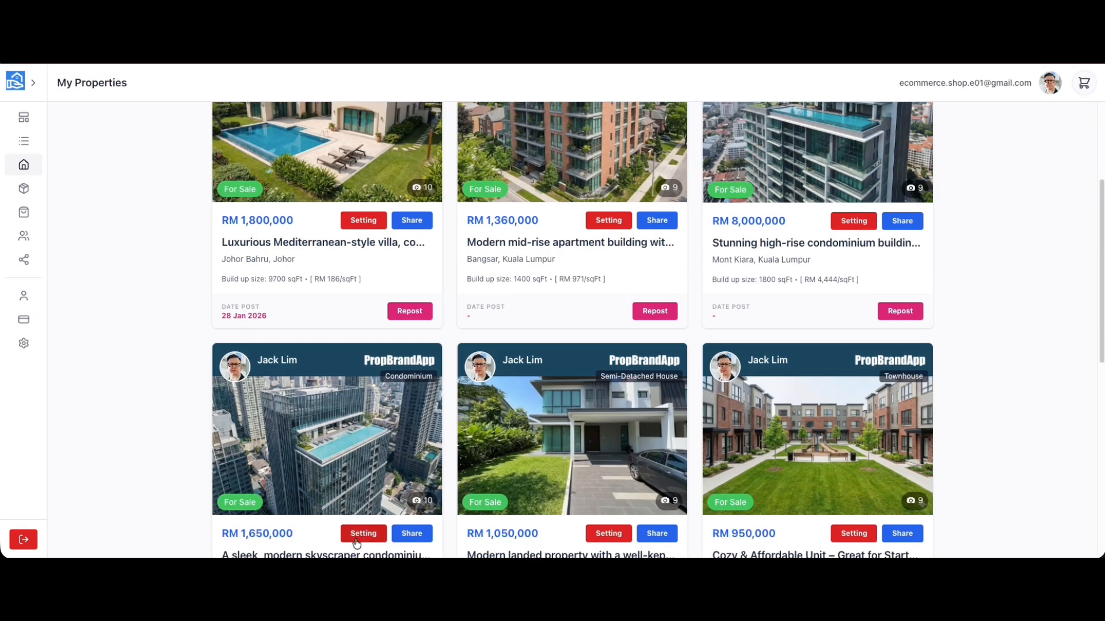
left_click(655, 311)
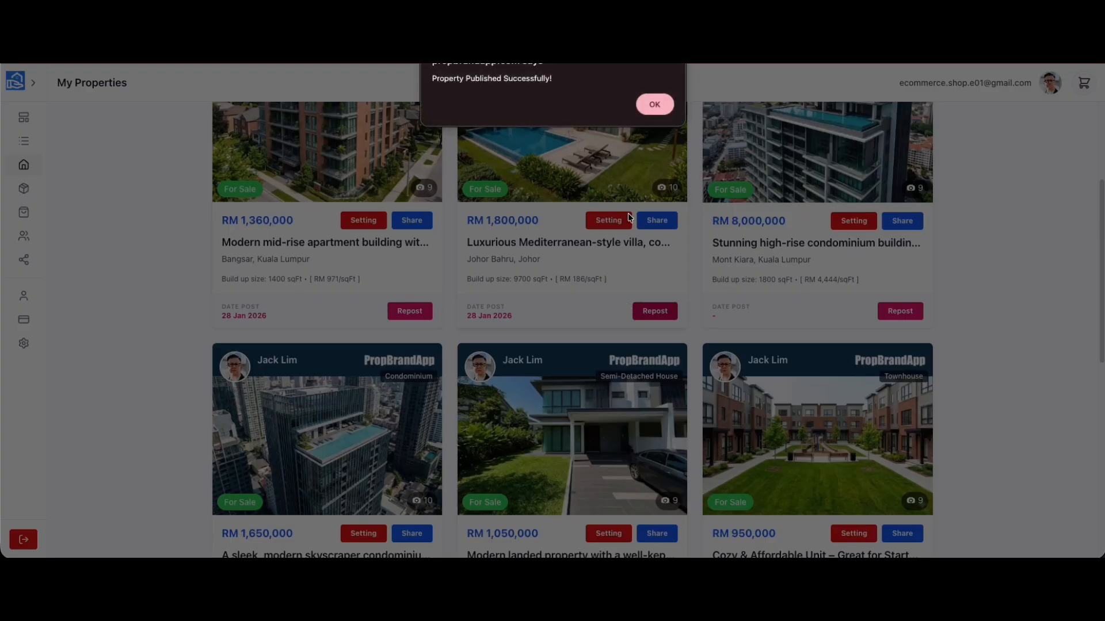
left_click(656, 109)
Post the Modern mid-rise apartment listing to the PropBrand App and PropBrand's official Facebook pages, and close the sharing dialog.
scroll(403, 300, "up", 3)
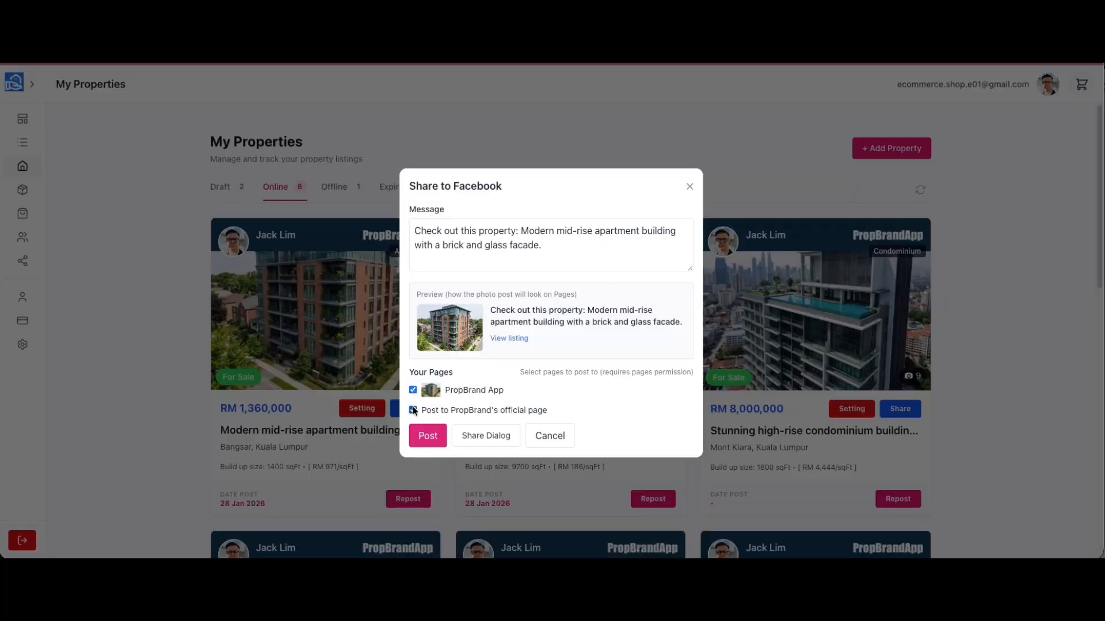
left_click(429, 436)
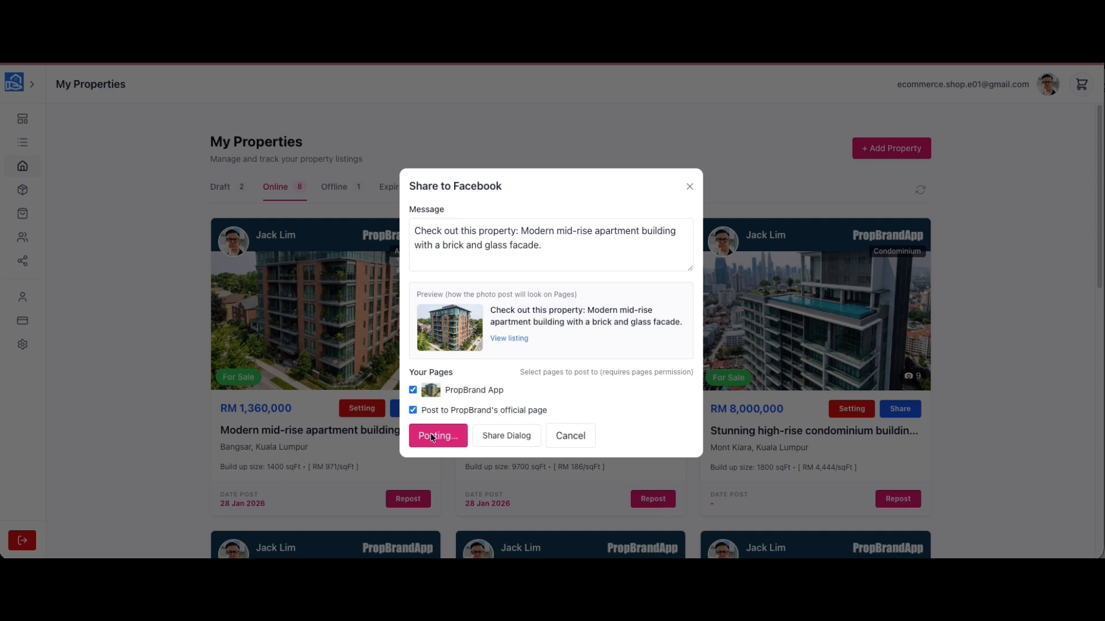
left_click(576, 438)
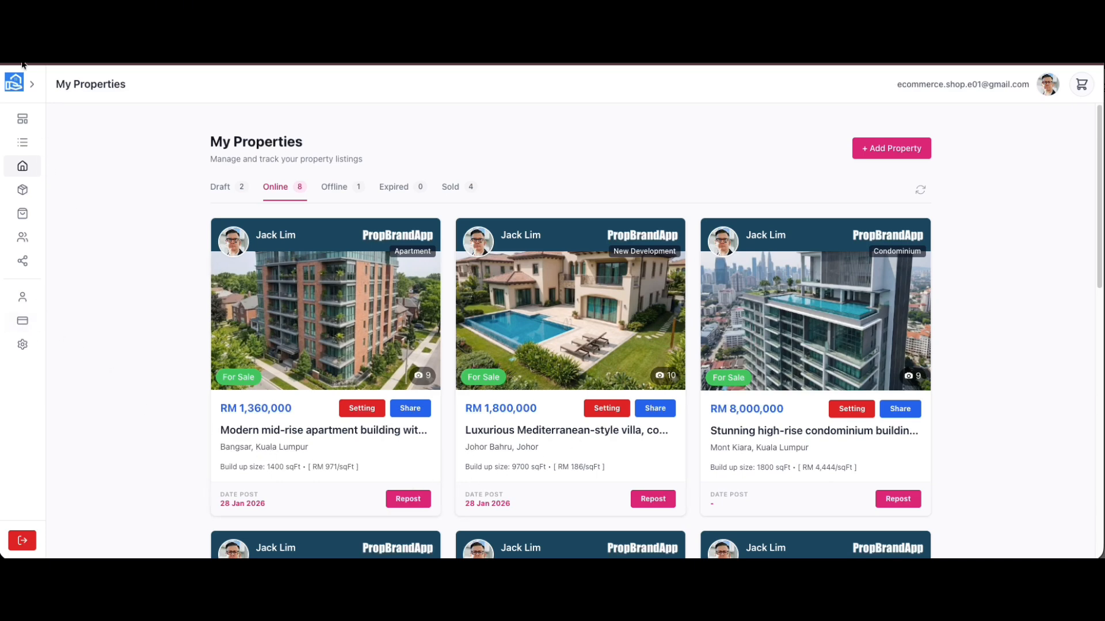
Review the connected Facebook pages in the account settings and return to the property listings.
left_click(32, 84)
left_click(57, 345)
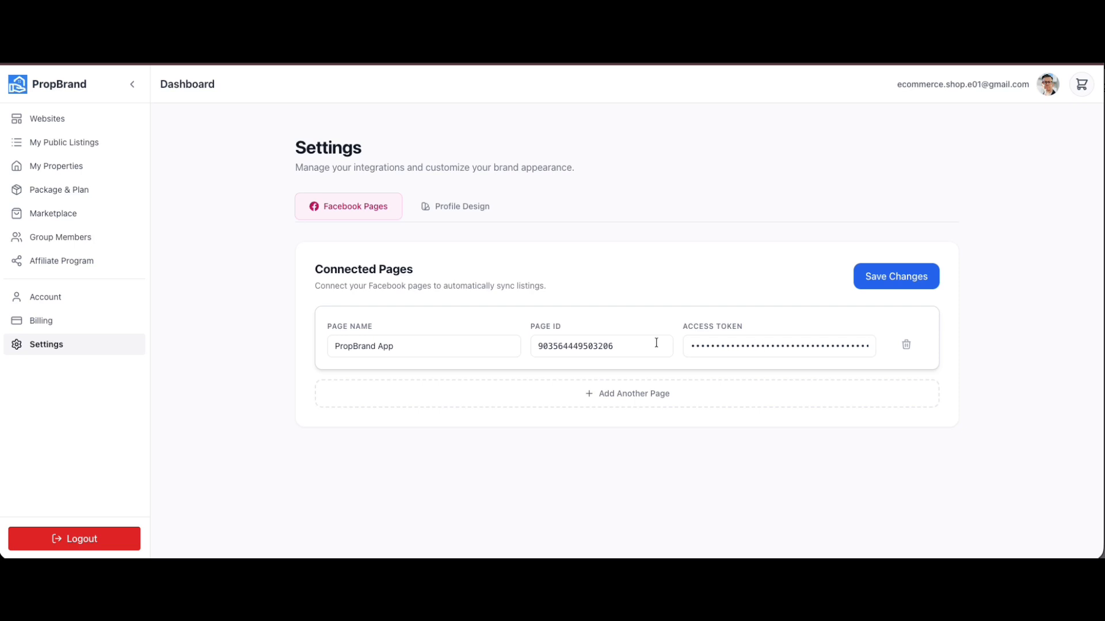
left_click(56, 168)
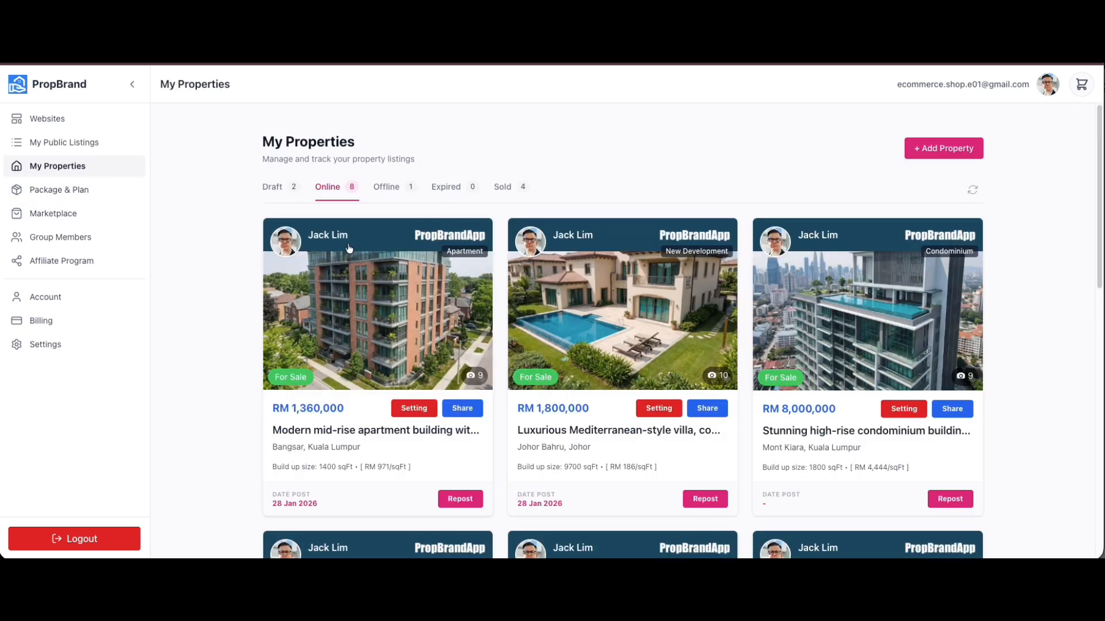